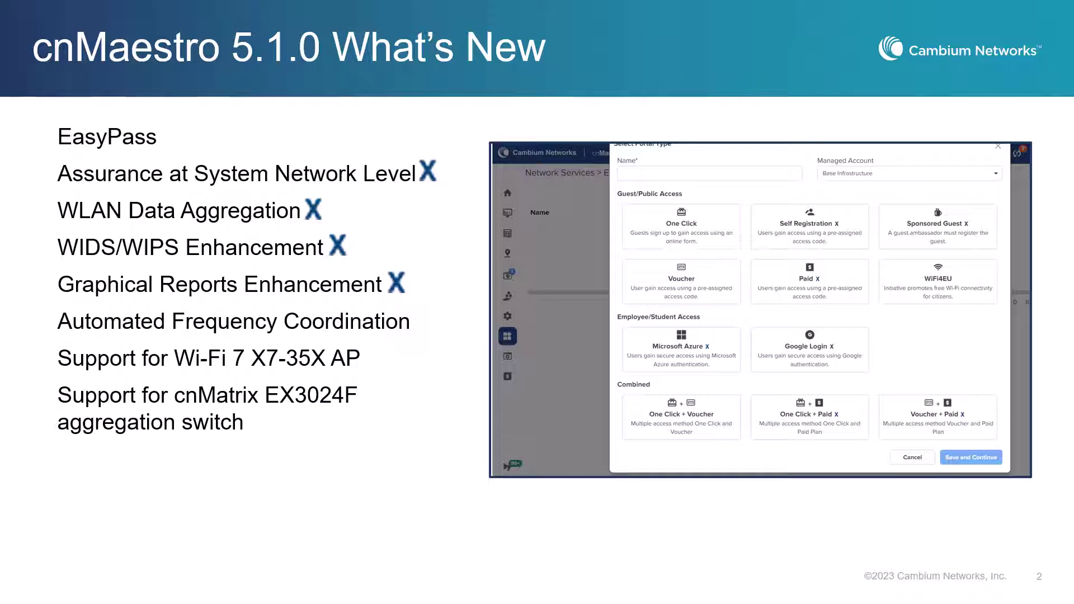
Step: Advance the slideshow past the cnMaestro 5.1.0 What's New slide
{"action": "key", "text": "Right"}
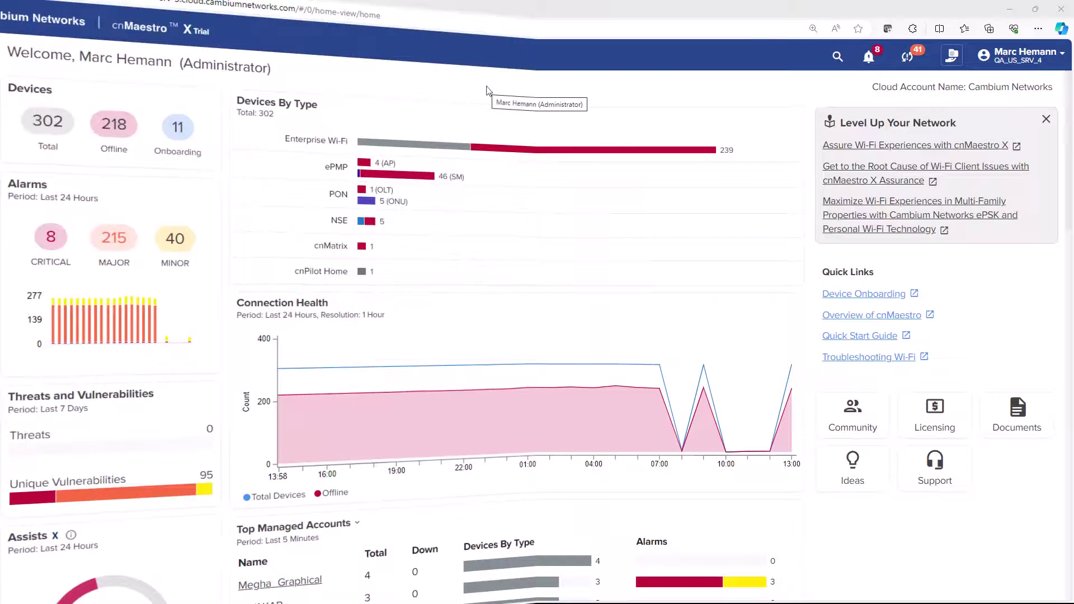
Step: Create a Microsoft Azure EasyPass portal named Acme_Corp_Access_Portal
{"action": "mouse_move", "coordinate": [23, 310]}
{"action": "left_click", "coordinate": [91, 437]}
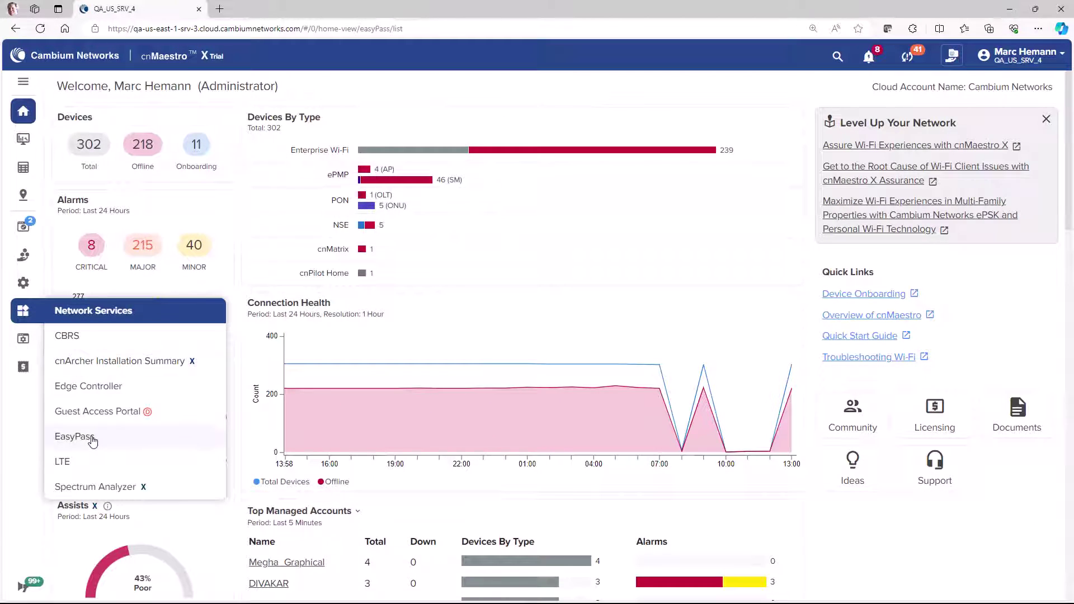
{"action": "left_click", "coordinate": [986, 114]}
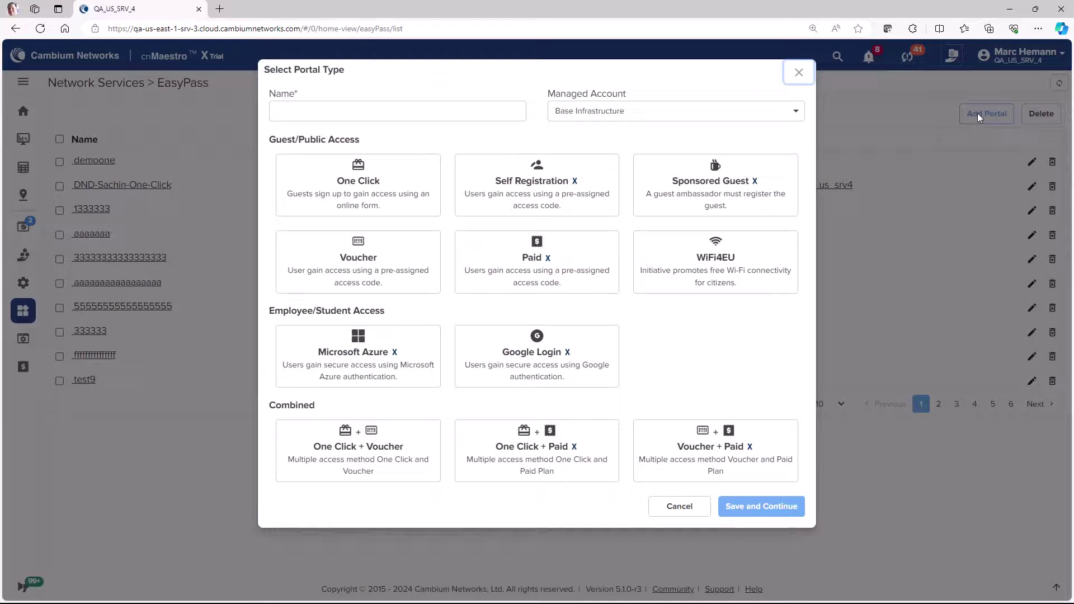
{"action": "left_click", "coordinate": [470, 103]}
{"action": "type", "text": "Acme_Corp_Access_Portal"}
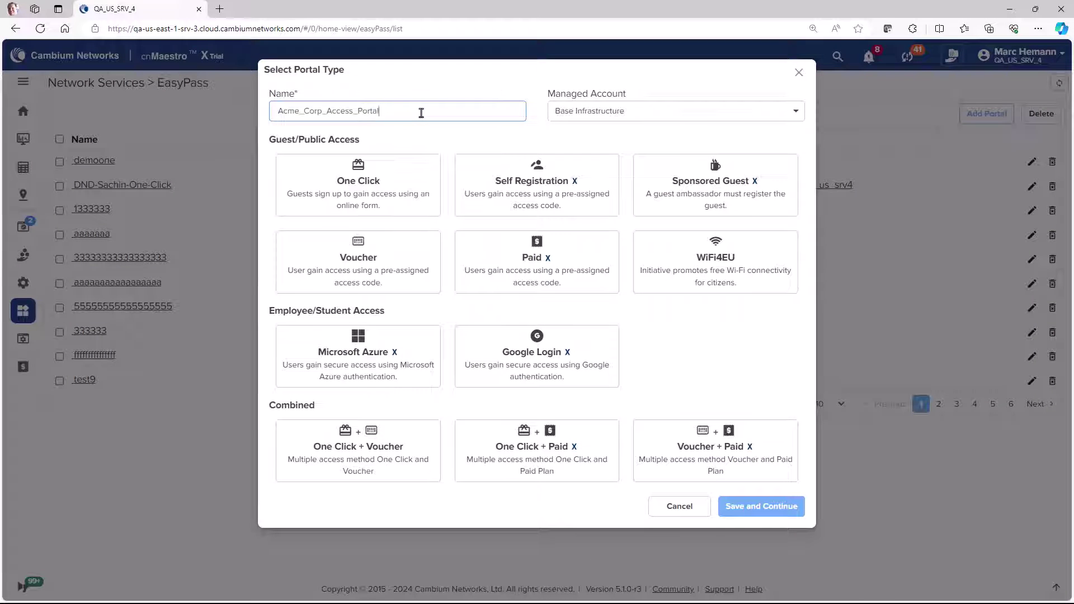
{"action": "left_click", "coordinate": [397, 342]}
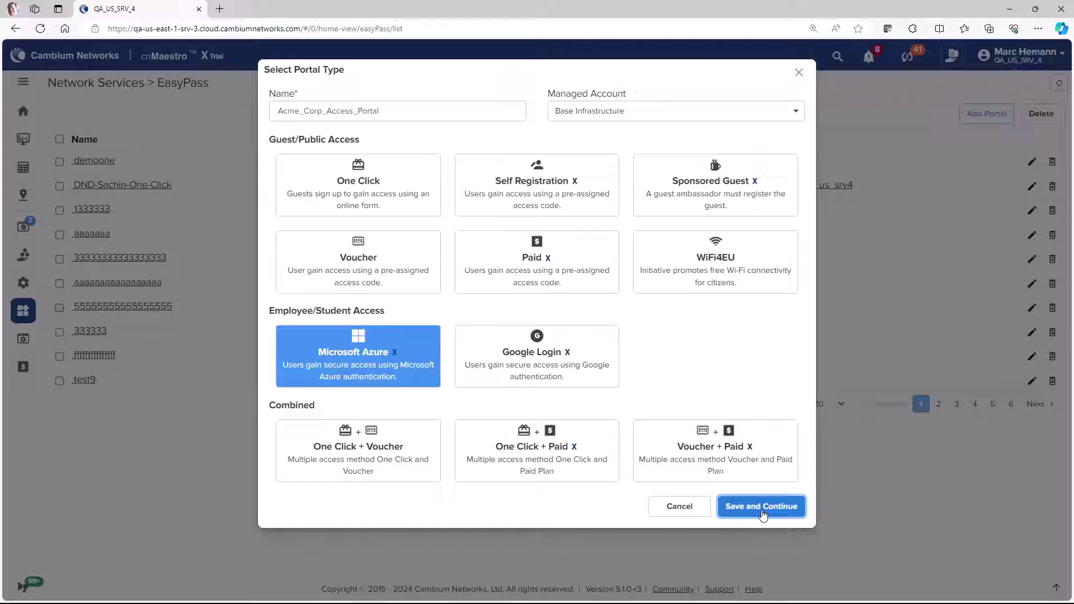
{"action": "left_click", "coordinate": [762, 511]}
{"action": "left_click", "coordinate": [322, 541]}
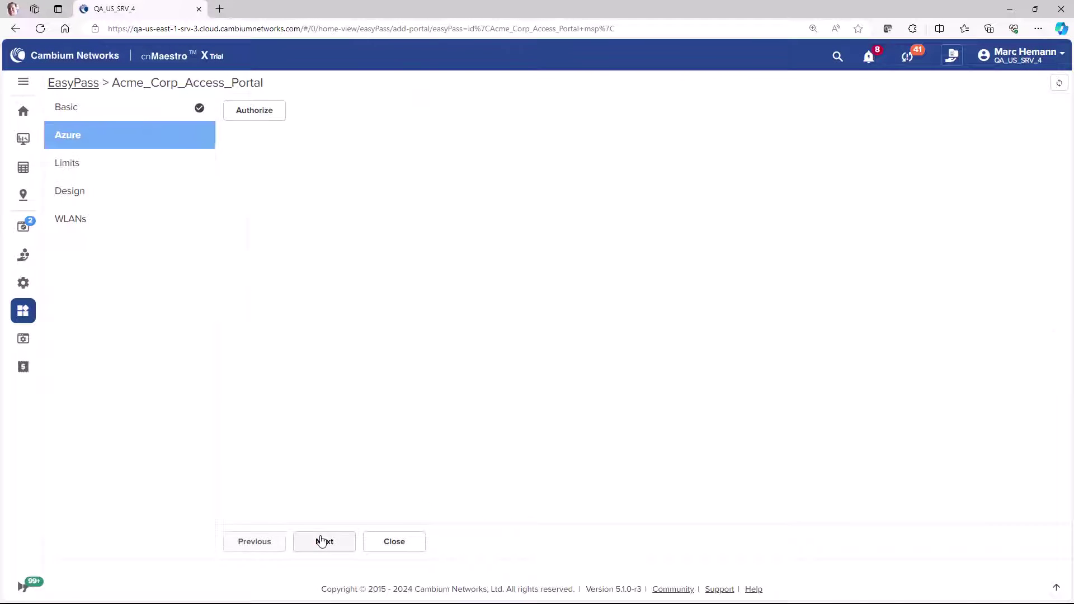
Step: Authorize the portal with the Microsoft admin work account and grant the app permissions
{"action": "left_click", "coordinate": [262, 114]}
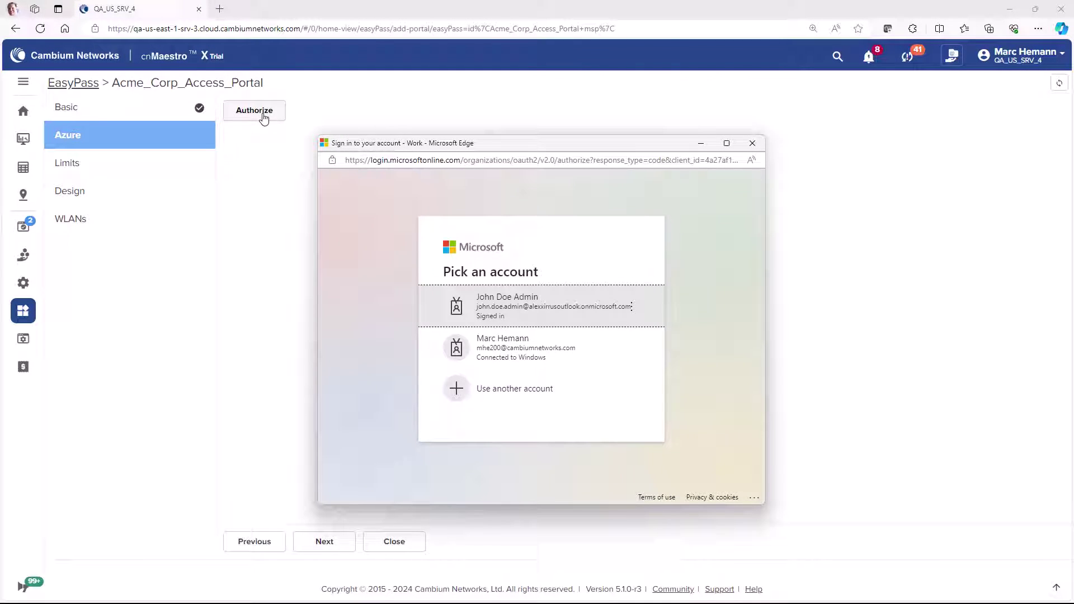
{"action": "left_click", "coordinate": [525, 308]}
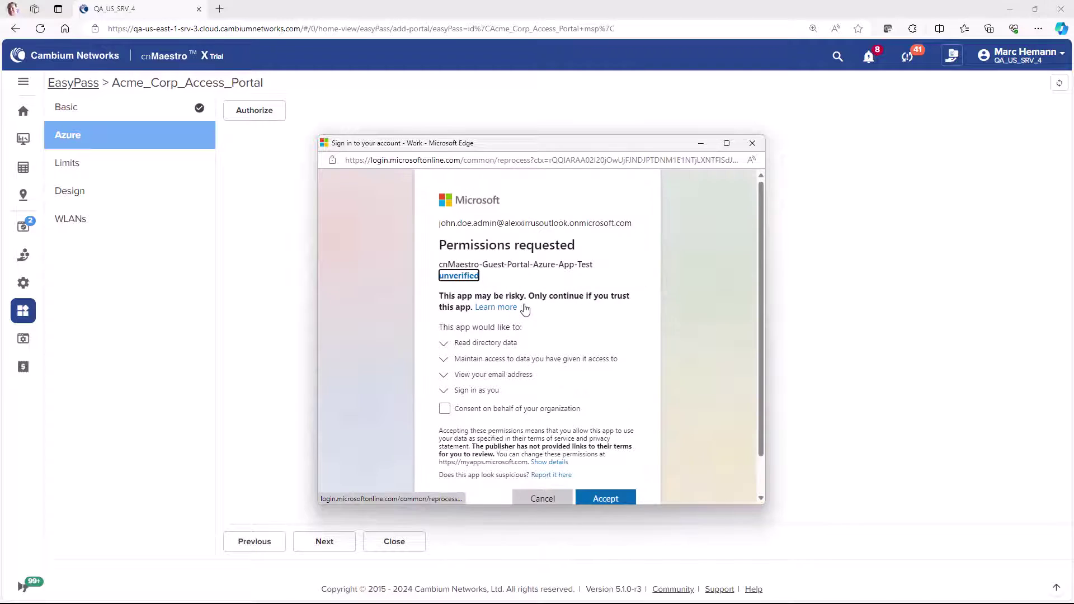
{"action": "left_click", "coordinate": [606, 498]}
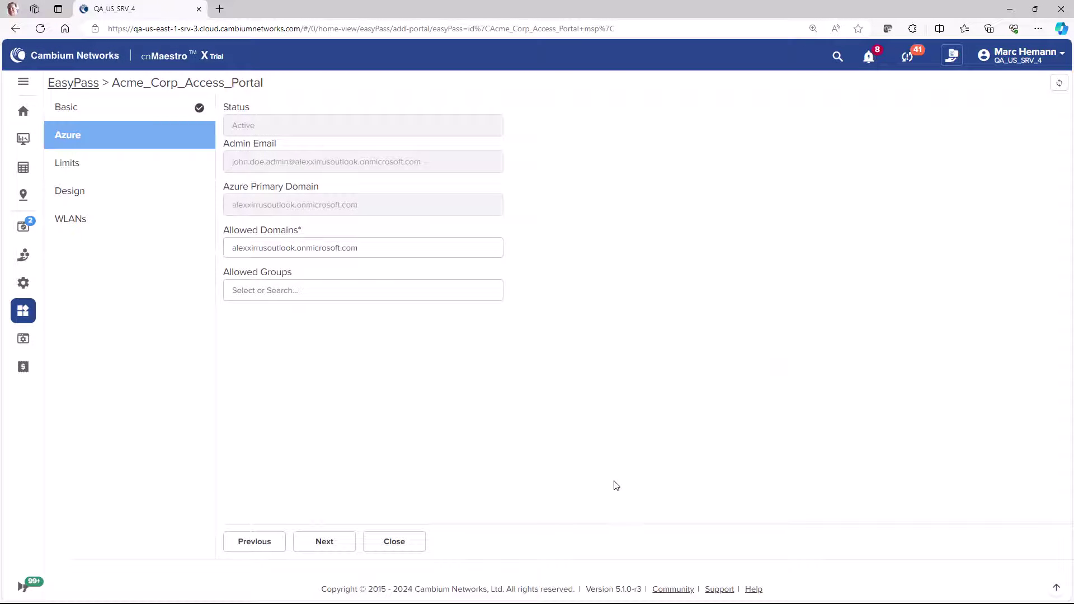
Step: Add the students and teachers groups to Allowed Groups
{"action": "left_click", "coordinate": [358, 289]}
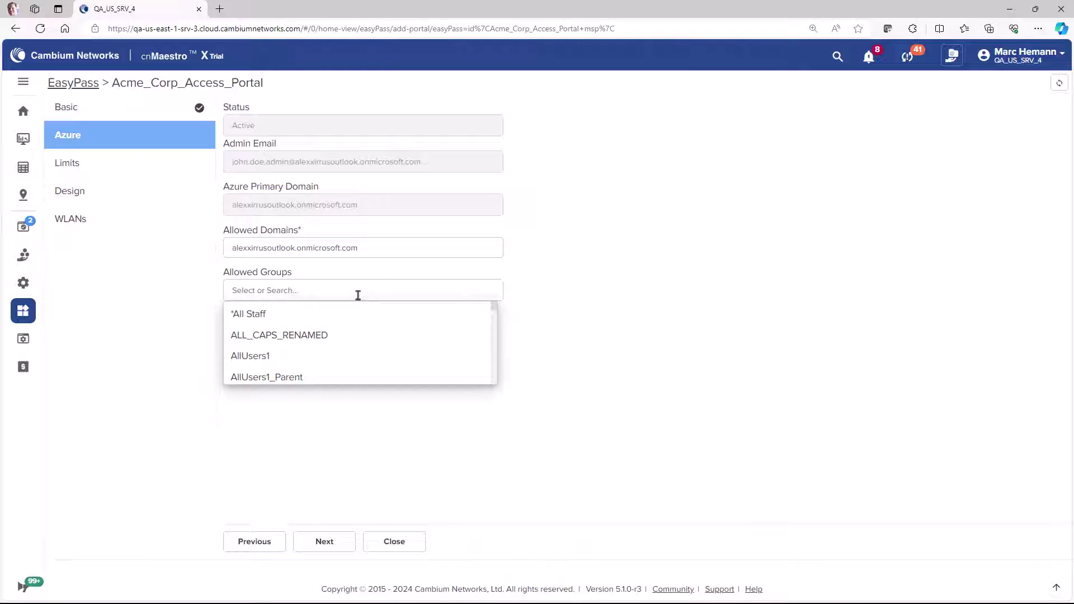
{"action": "scroll", "coordinate": [357, 331], "scroll_direction": "down", "scroll_amount": 5}
{"action": "left_click", "coordinate": [358, 328]}
{"action": "left_click", "coordinate": [316, 318]}
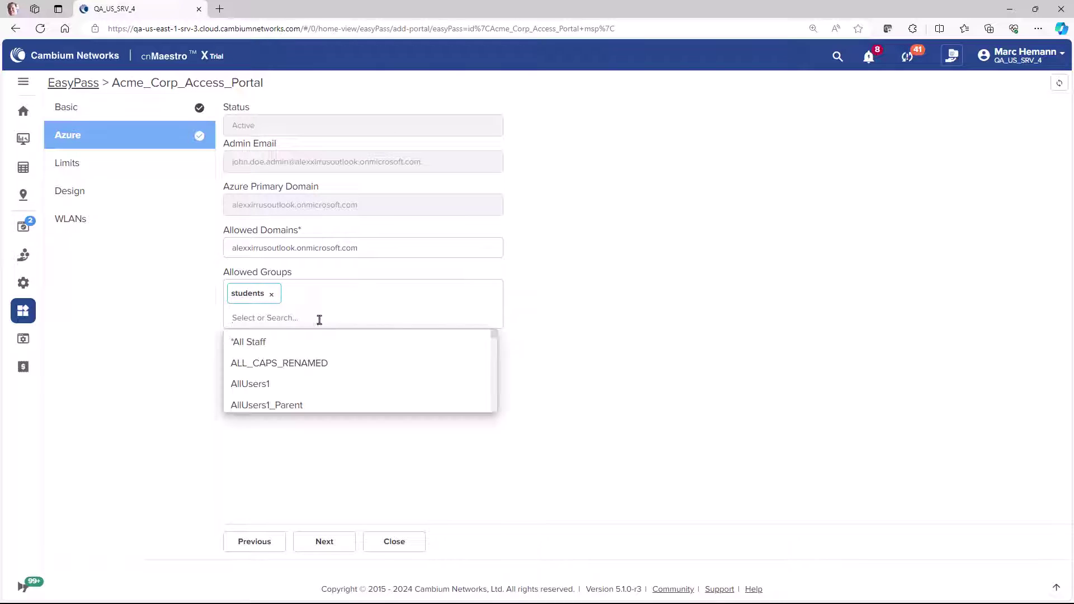
{"action": "scroll", "coordinate": [340, 374], "scroll_direction": "down", "scroll_amount": 10}
{"action": "left_click", "coordinate": [327, 386]}
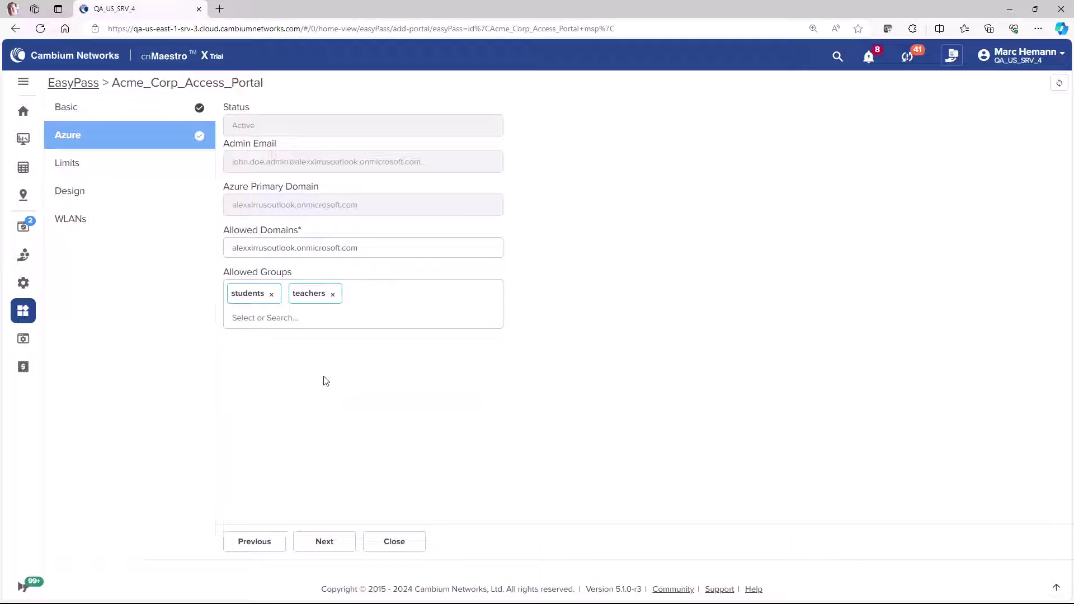
Step: Set the portal's session expiry to 1 Day
{"action": "left_click", "coordinate": [325, 541]}
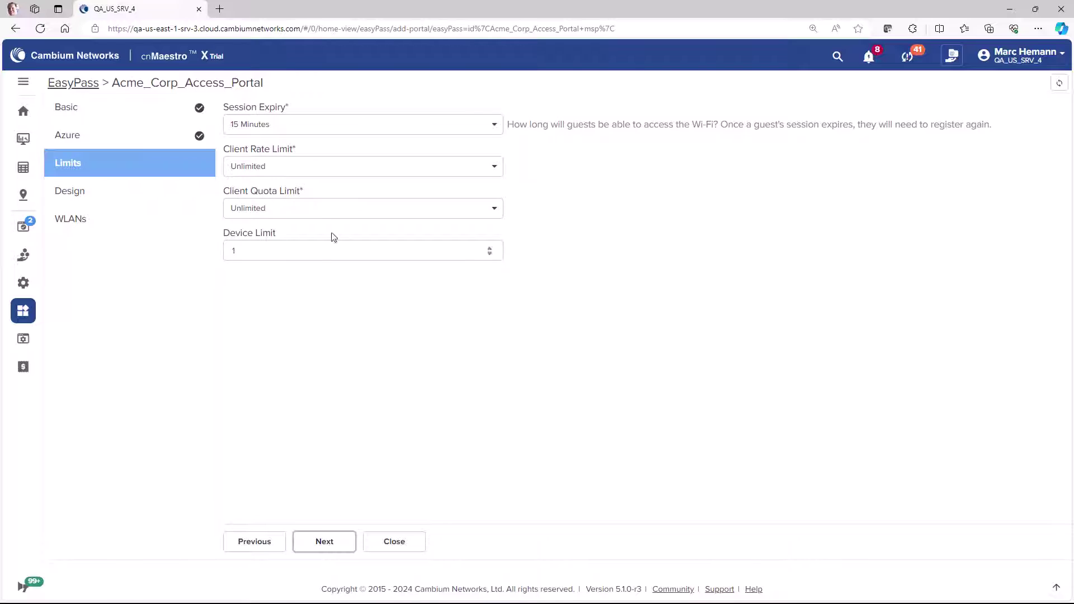
{"action": "left_click", "coordinate": [330, 127]}
{"action": "left_click", "coordinate": [324, 194]}
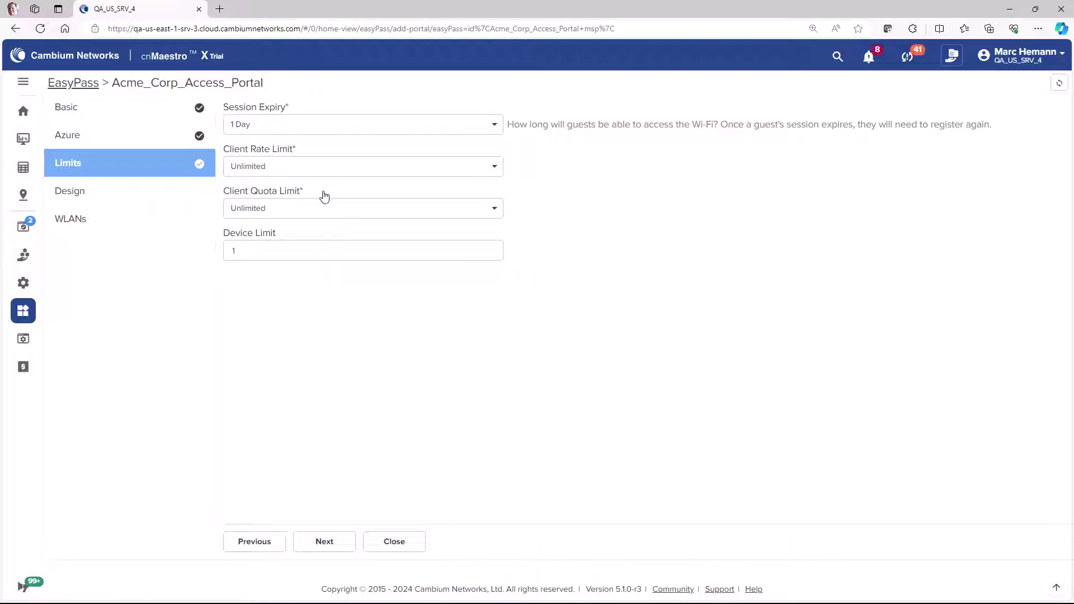
Step: Choose the Acme Corp logo image in the portal design
{"action": "left_click", "coordinate": [320, 541]}
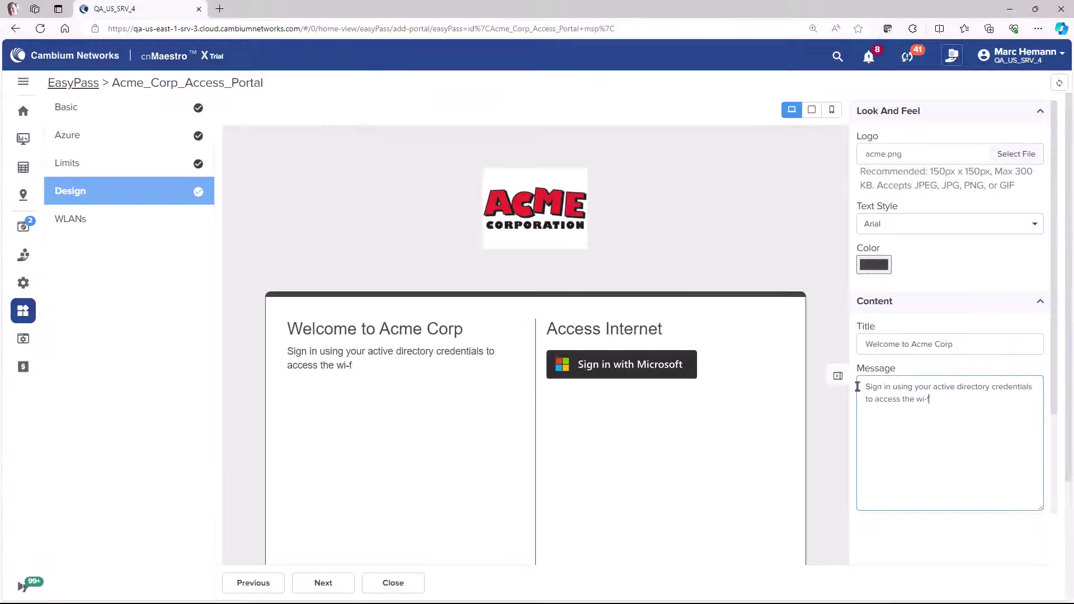
{"action": "type", "text": "network."}
{"action": "scroll", "coordinate": [833, 410], "scroll_direction": "down", "scroll_amount": 3}
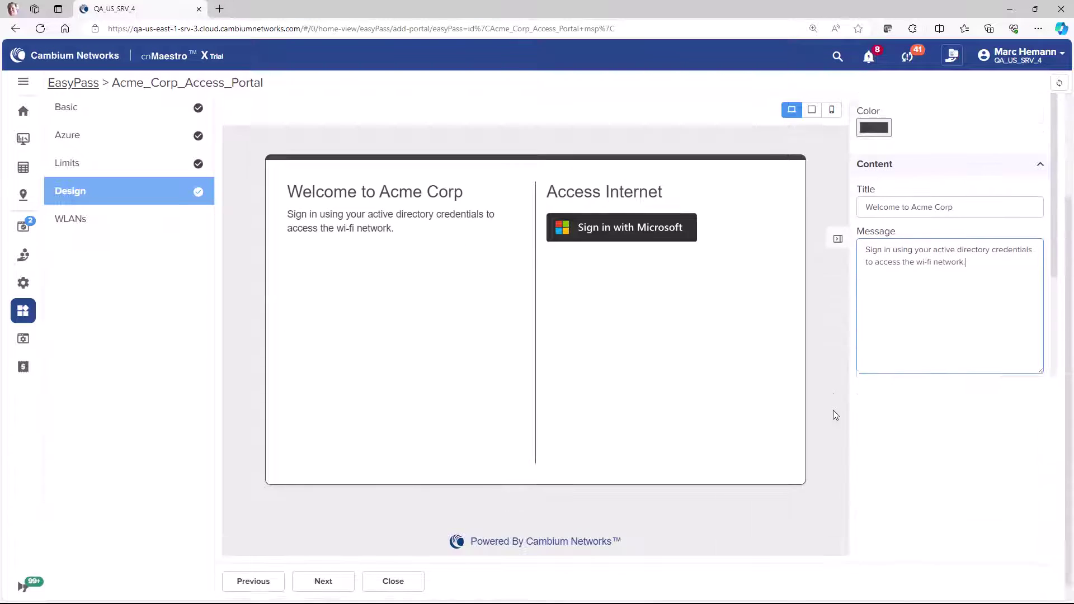
Step: Assign the Acme Corp WLAN to the portal and save it
{"action": "left_click", "coordinate": [329, 566]}
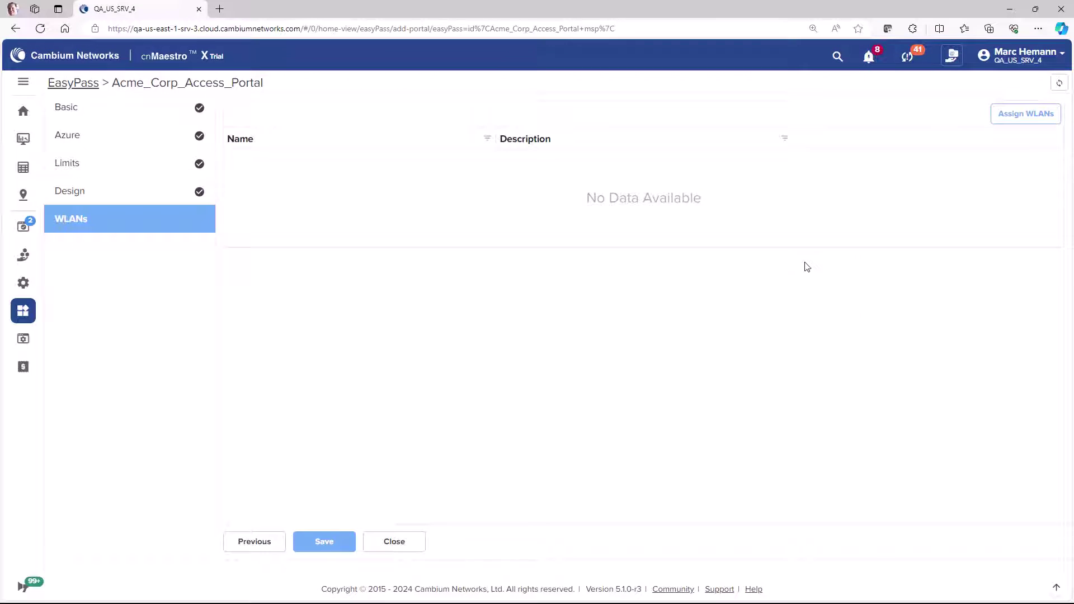
{"action": "left_click", "coordinate": [1025, 113]}
{"action": "left_click", "coordinate": [159, 128]}
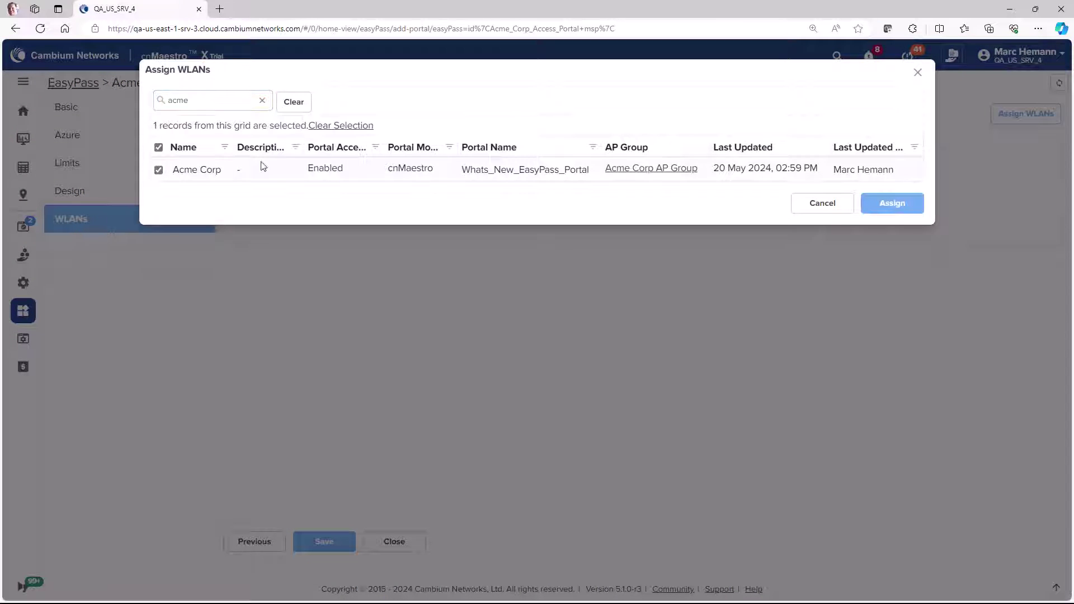
{"action": "left_click", "coordinate": [893, 205]}
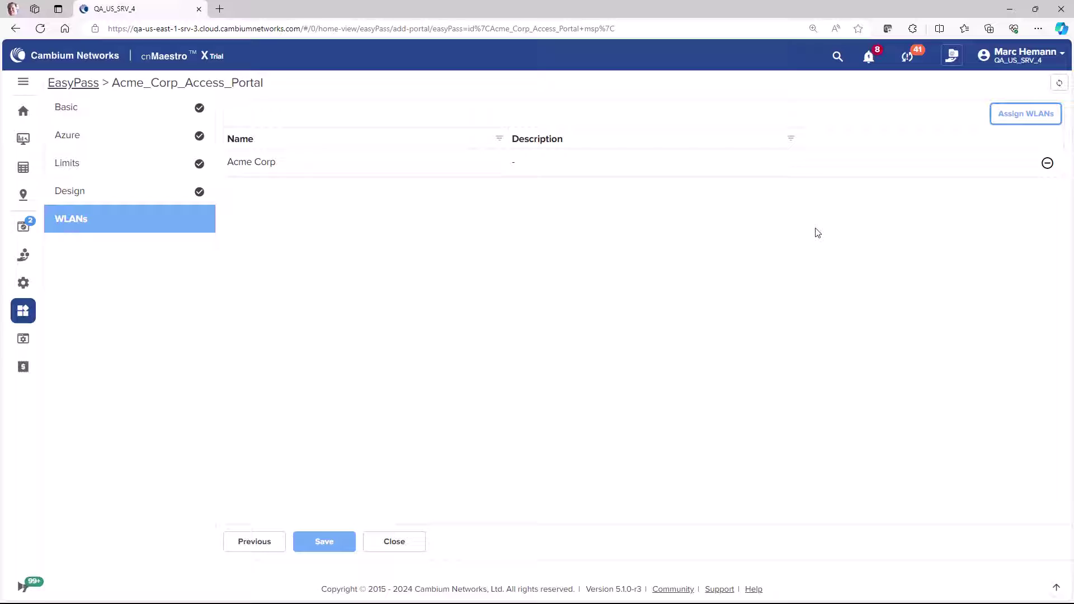
{"action": "left_click", "coordinate": [336, 542]}
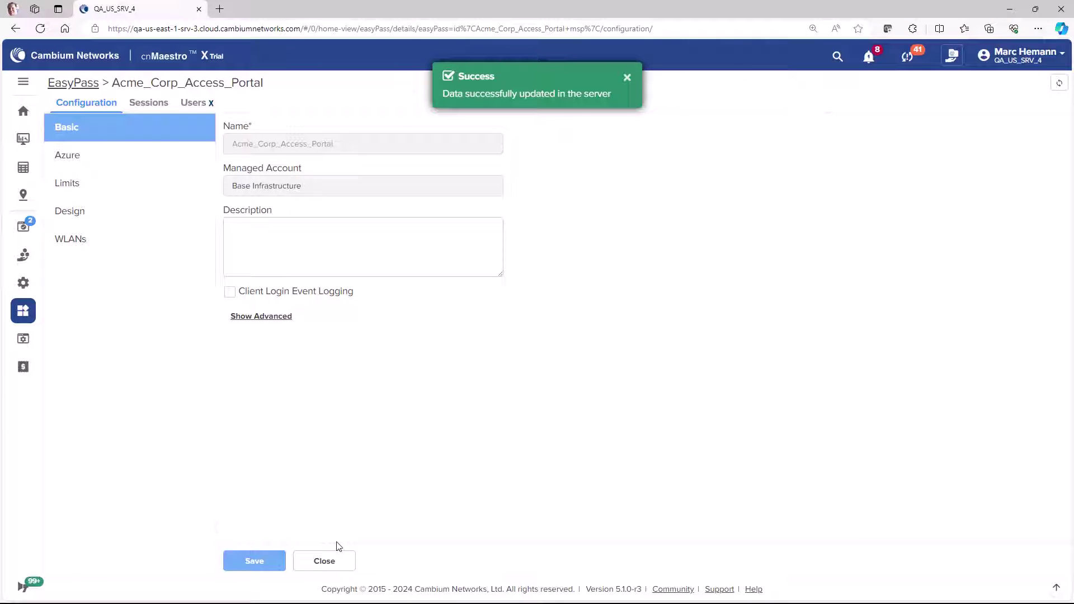
Step: Create a Sponsored Guest EasyPass portal named Acme_Corp_2
{"action": "left_click", "coordinate": [23, 110]}
{"action": "mouse_move", "coordinate": [23, 310]}
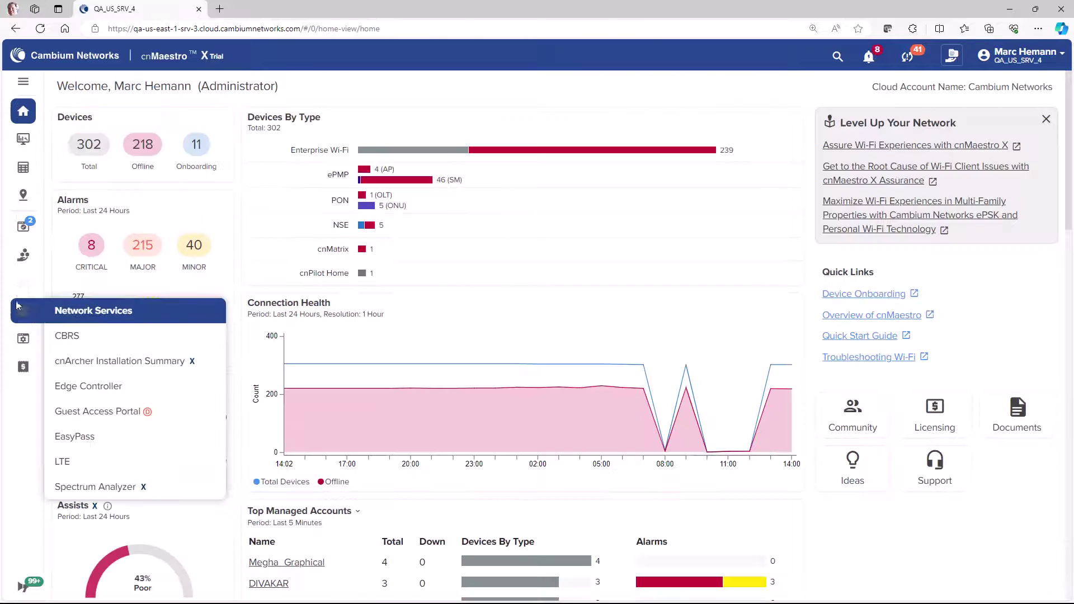
{"action": "left_click", "coordinate": [91, 437]}
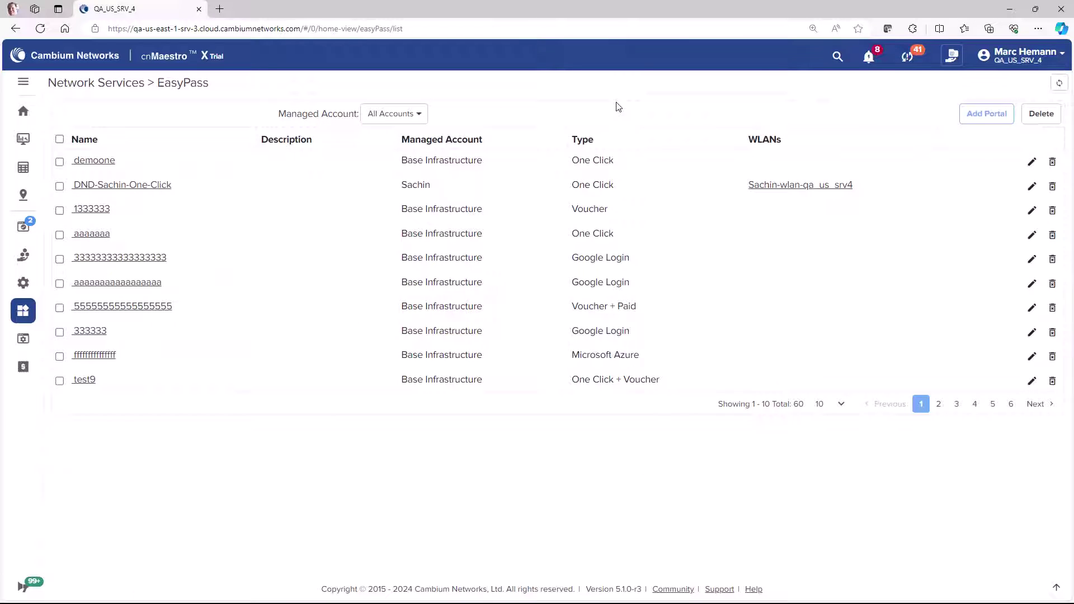
{"action": "left_click", "coordinate": [987, 115]}
{"action": "left_click", "coordinate": [444, 110]}
{"action": "type", "text": "Acme_Corp_2"}
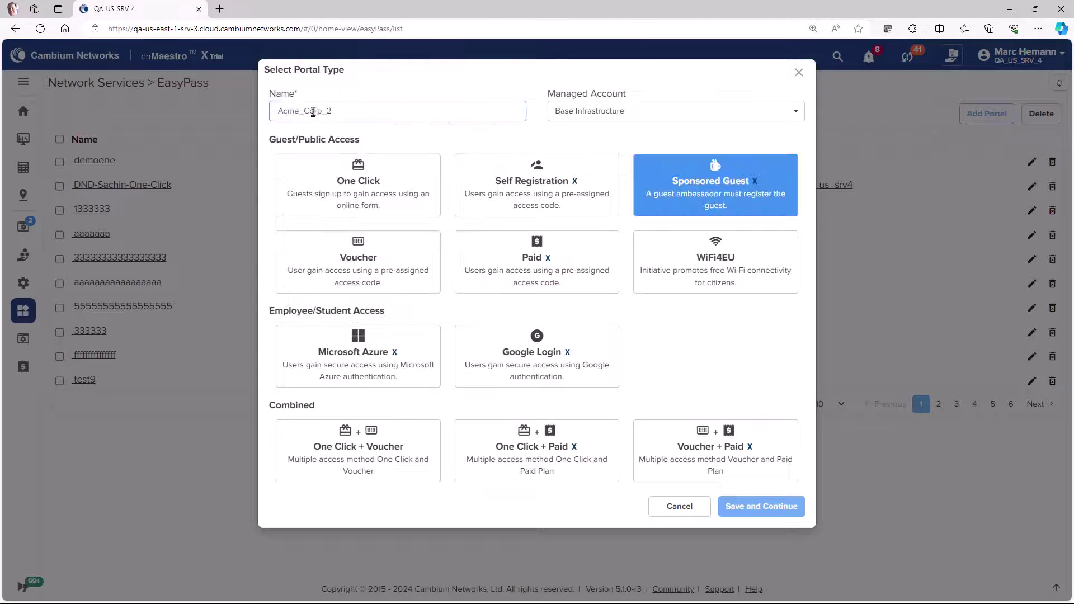
{"action": "left_click", "coordinate": [744, 507]}
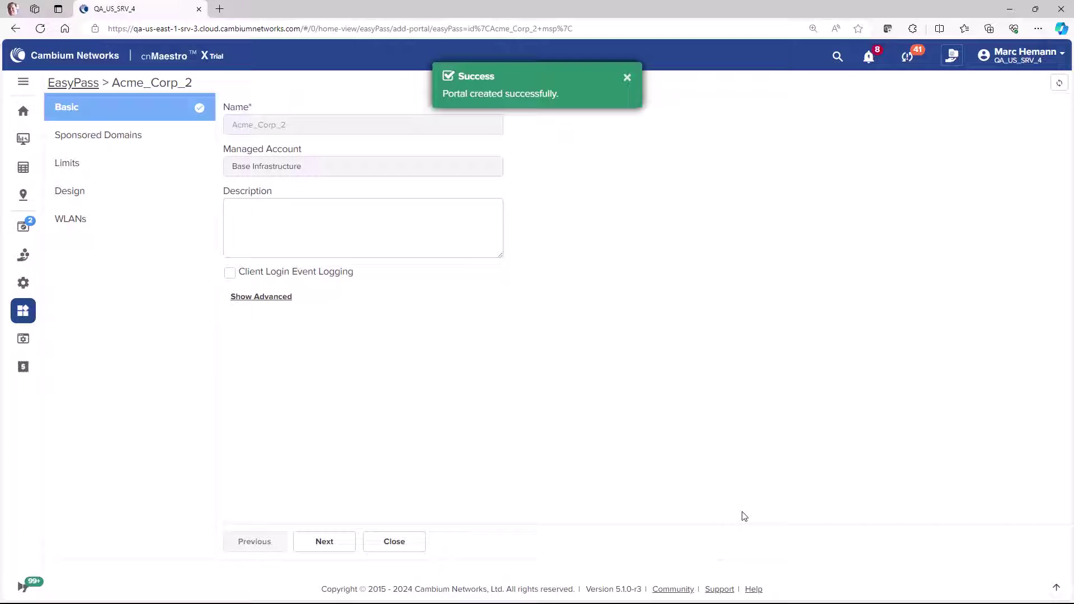
Step: Review the advanced basic settings and add acmecorp.com as sponsor email domain
{"action": "left_click", "coordinate": [270, 305]}
{"action": "left_click", "coordinate": [276, 341]}
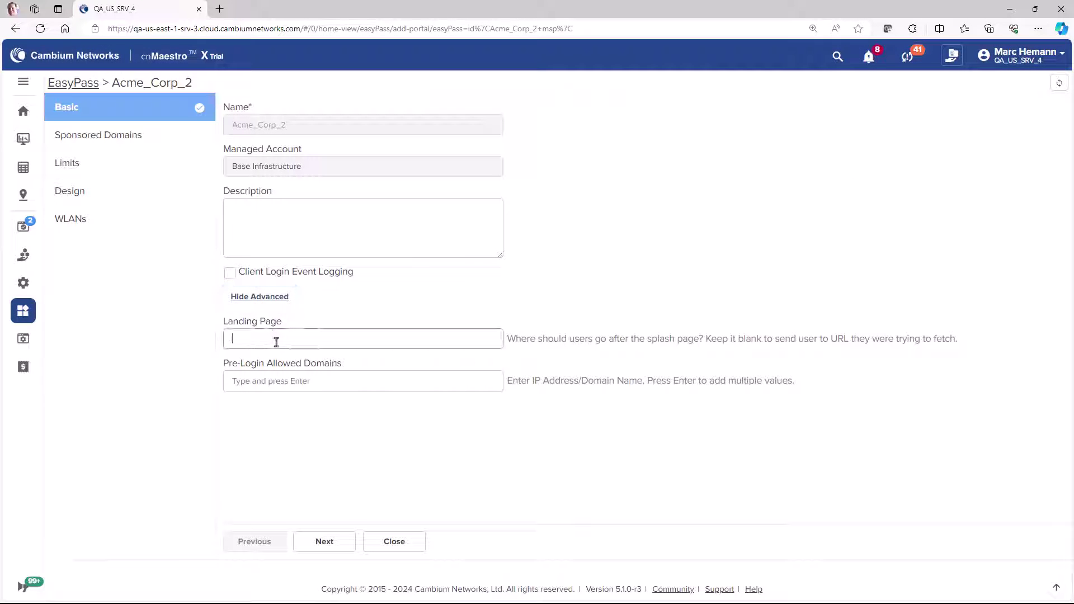
{"action": "left_click", "coordinate": [325, 541]}
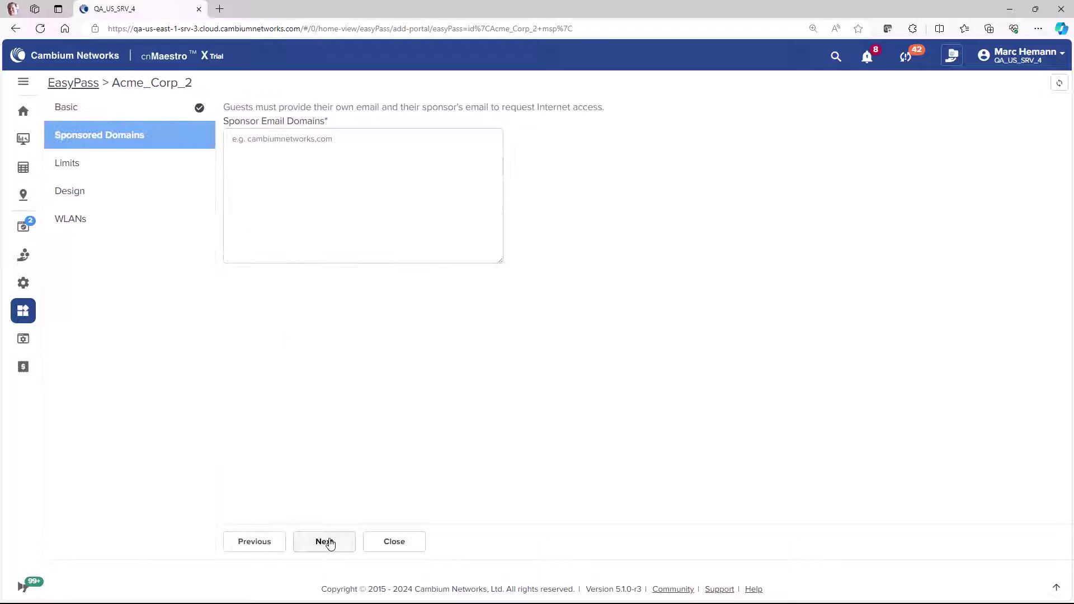
{"action": "left_click", "coordinate": [276, 141]}
{"action": "type", "text": "acmecorp.com"}
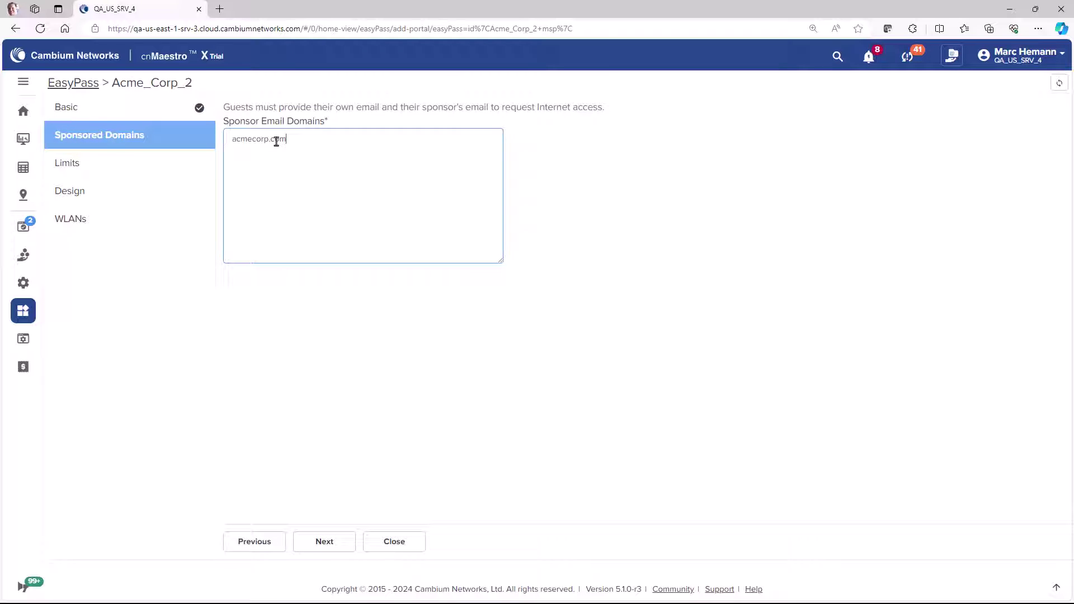
{"action": "key", "text": "Tab"}
Step: Set Acme_Corp_2's session expiry to 1 Day
{"action": "left_click", "coordinate": [320, 545]}
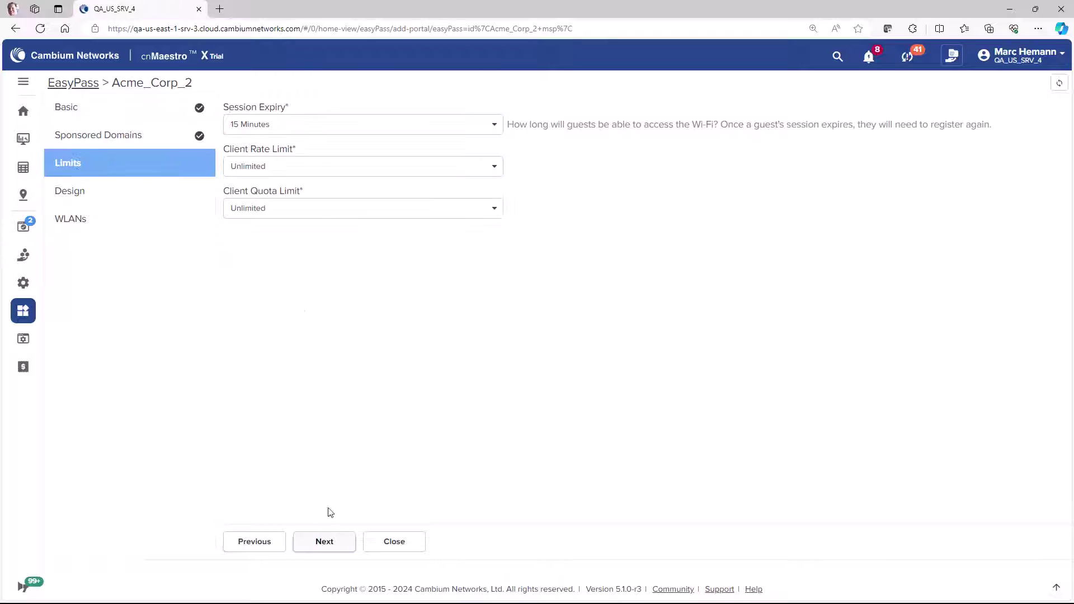
{"action": "left_click", "coordinate": [284, 125]}
{"action": "left_click", "coordinate": [288, 189]}
{"action": "left_click", "coordinate": [315, 544]}
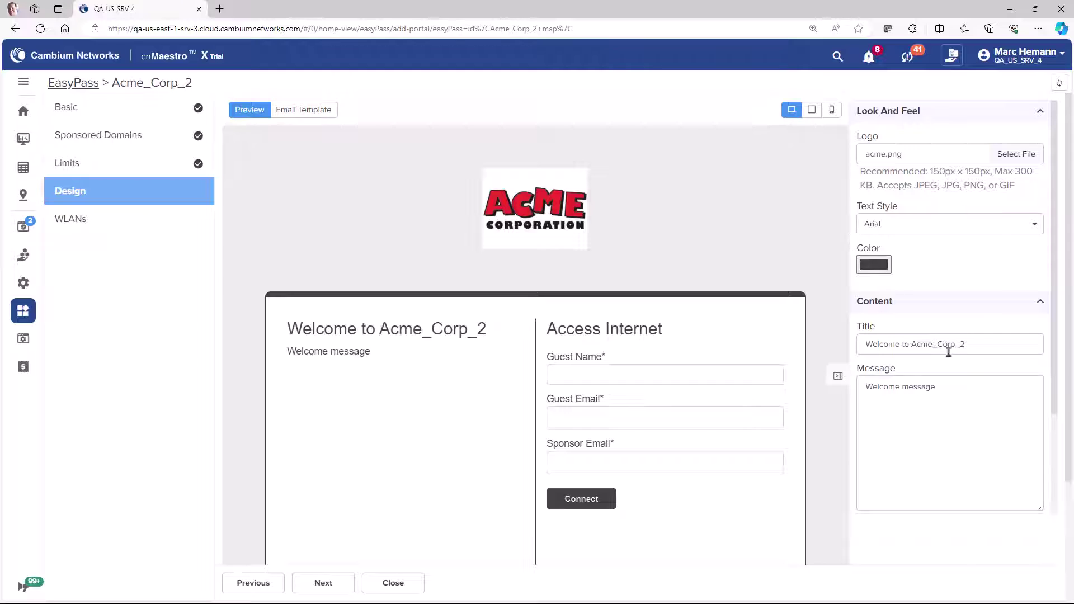
Step: Set the portal title to 'Welcome to Acme Corp' and write the sponsor-access instructions message
{"action": "triple_click", "coordinate": [949, 344]}
{"action": "type", "text": "Welcome to Acme Corp"}
{"action": "key", "text": "Tab"}
{"action": "type", "text": "Enter your name, email address, and the email address of your sponsor for access to the wi-fi network."}
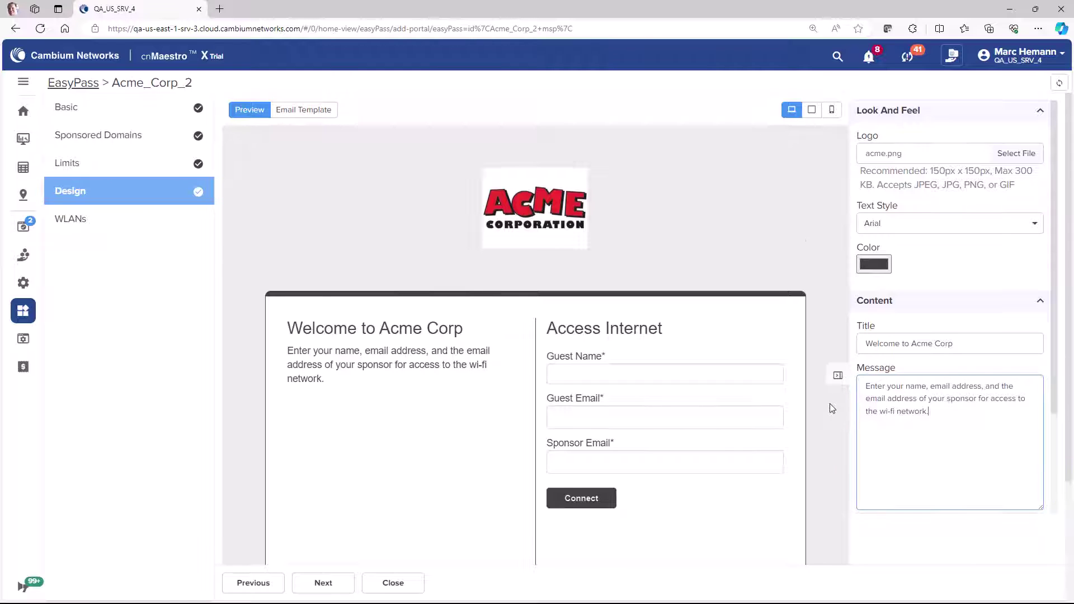
{"action": "scroll", "coordinate": [831, 404], "scroll_direction": "down", "scroll_amount": 3}
Step: Assign the Acme Corp WLAN and save the Acme_Corp_2 portal
{"action": "left_click", "coordinate": [336, 566]}
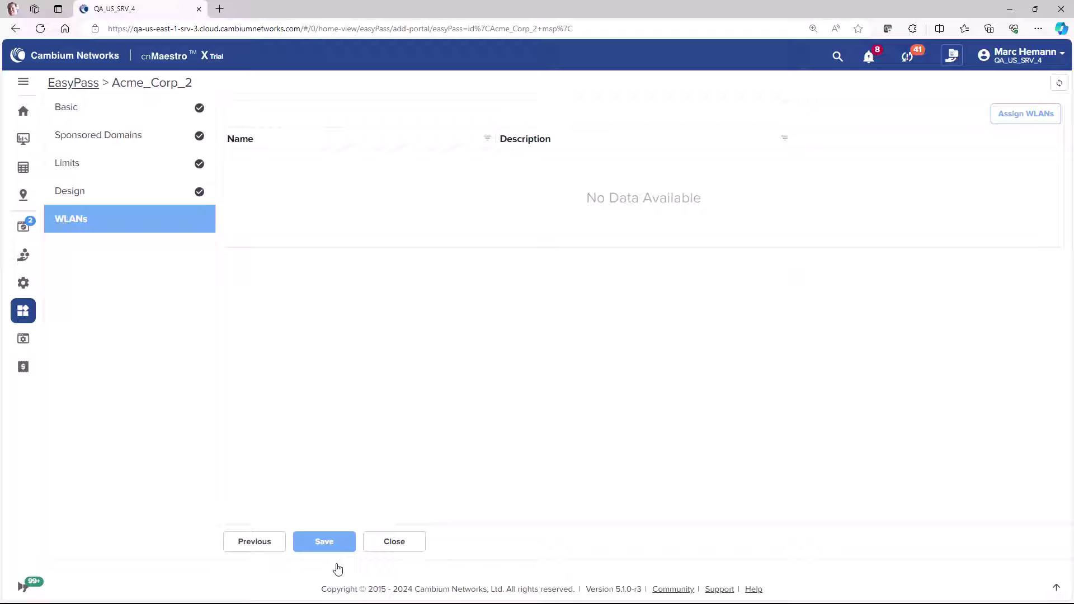
{"action": "left_click", "coordinate": [1016, 117]}
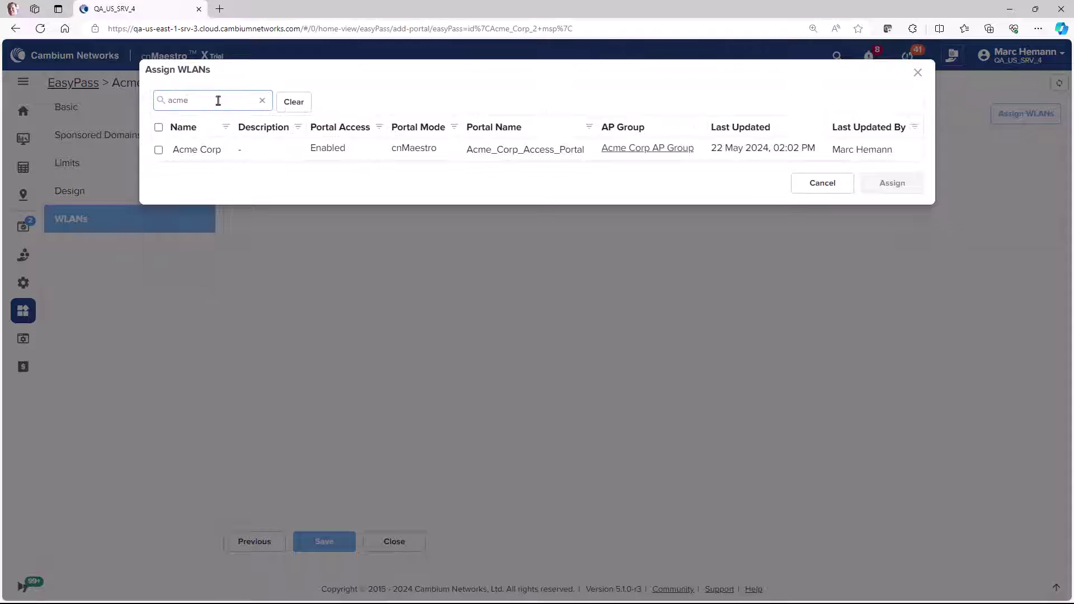
{"action": "left_click", "coordinate": [159, 150]}
{"action": "left_click", "coordinate": [895, 204]}
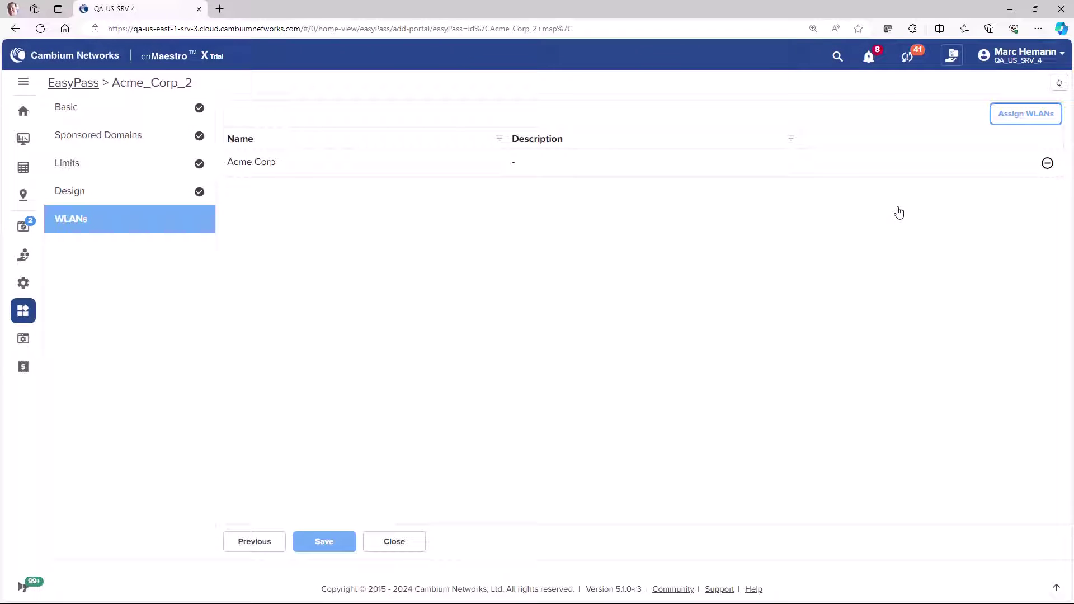
{"action": "left_click", "coordinate": [336, 550]}
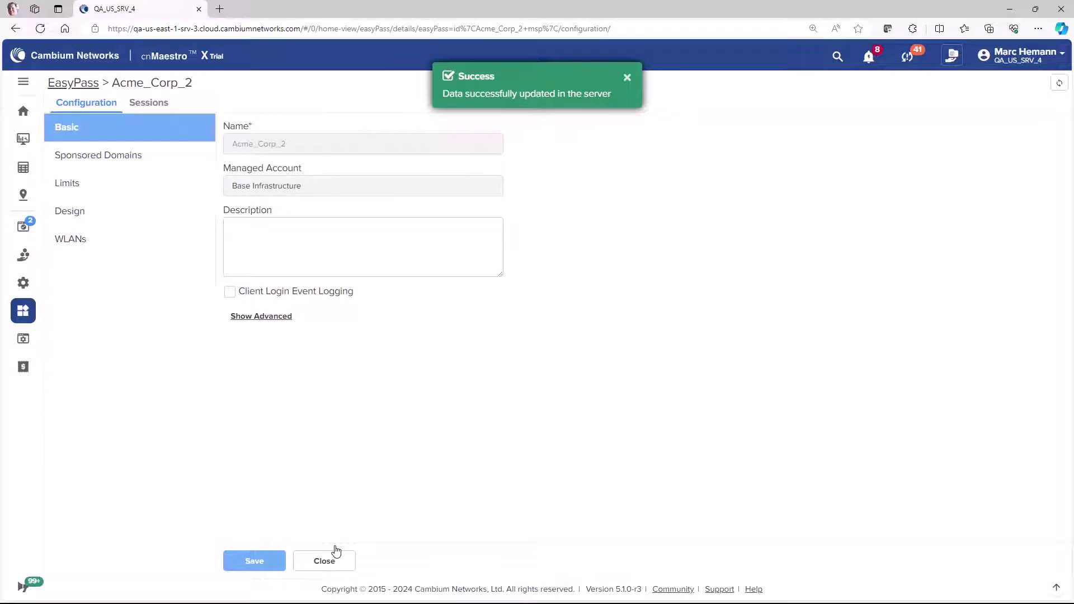
Step: Create a Self Registration EasyPass portal named Acme_Corp_3
{"action": "left_click", "coordinate": [23, 113]}
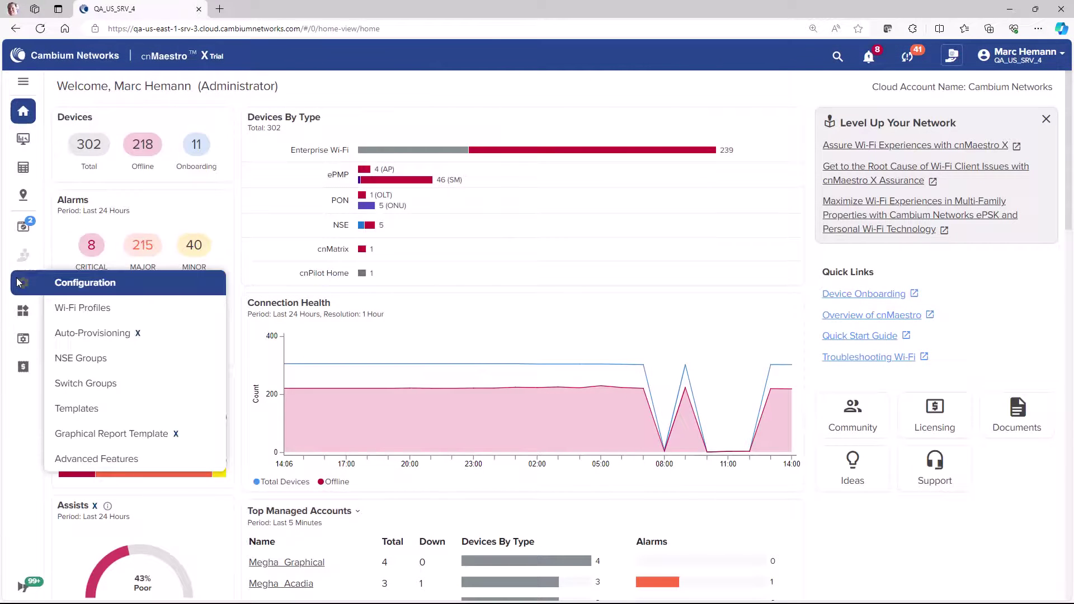
{"action": "mouse_move", "coordinate": [23, 310]}
{"action": "left_click", "coordinate": [81, 438]}
{"action": "left_click", "coordinate": [987, 114]}
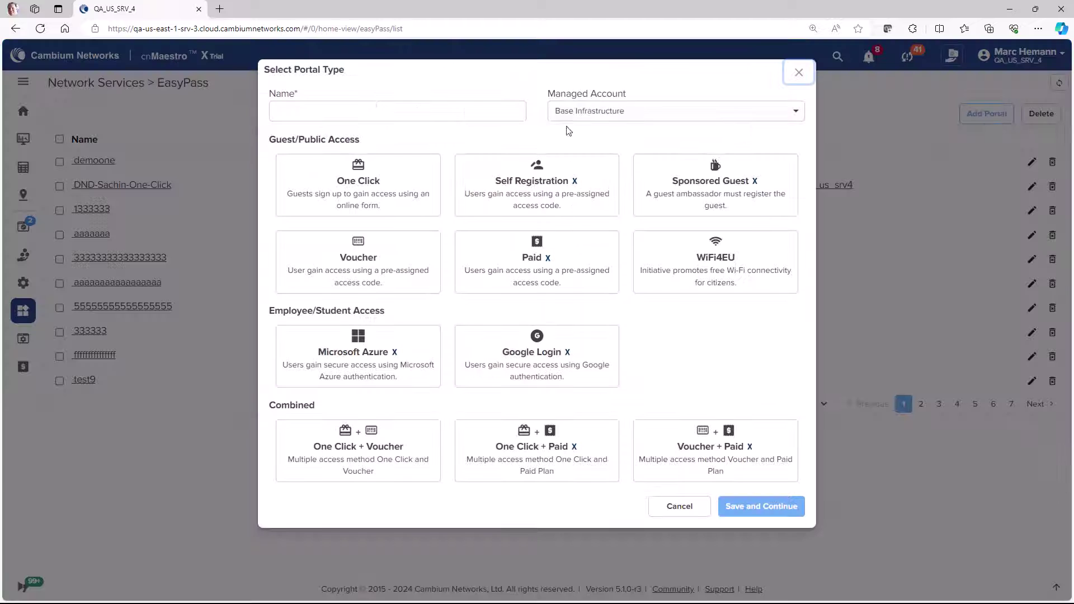
{"action": "left_click", "coordinate": [439, 111]}
{"action": "type", "text": "Acme_Corp_3"}
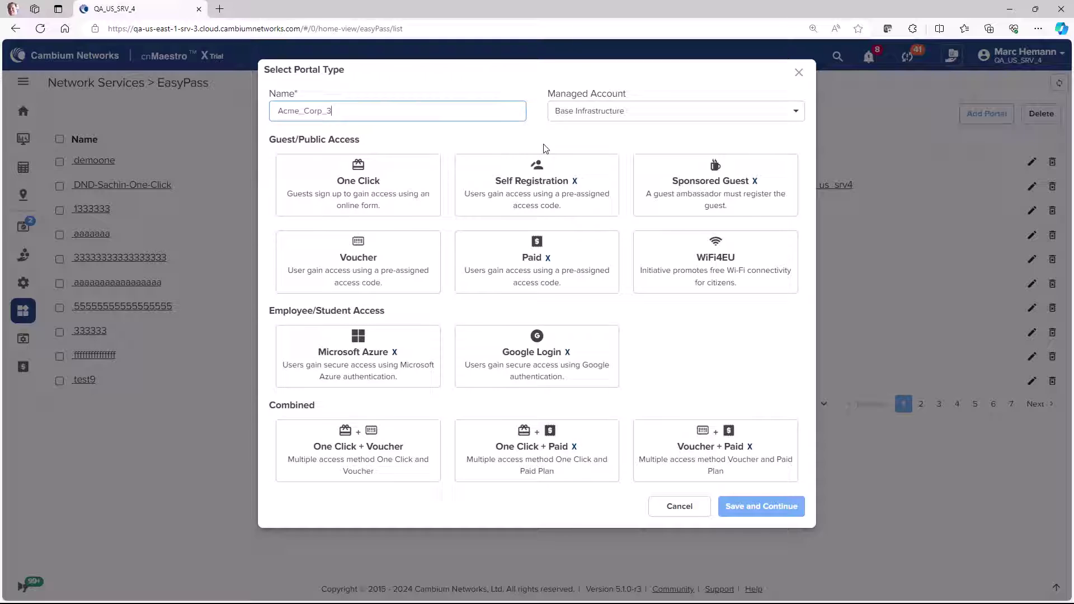
{"action": "left_click", "coordinate": [553, 183]}
{"action": "left_click", "coordinate": [741, 504]}
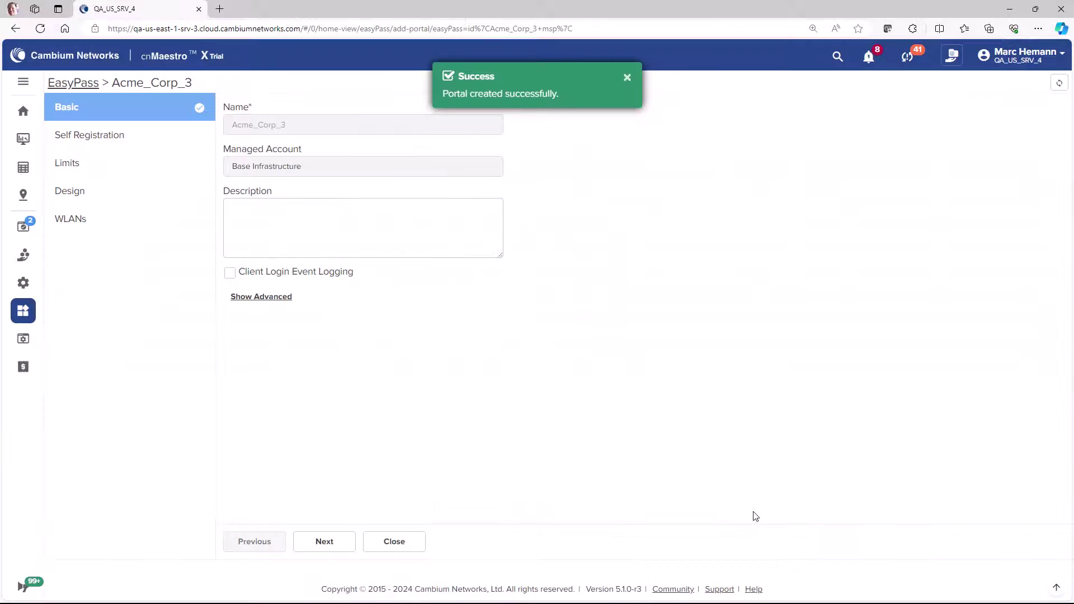
Step: Require approval for registrations and add the approver's email address
{"action": "left_click", "coordinate": [329, 543]}
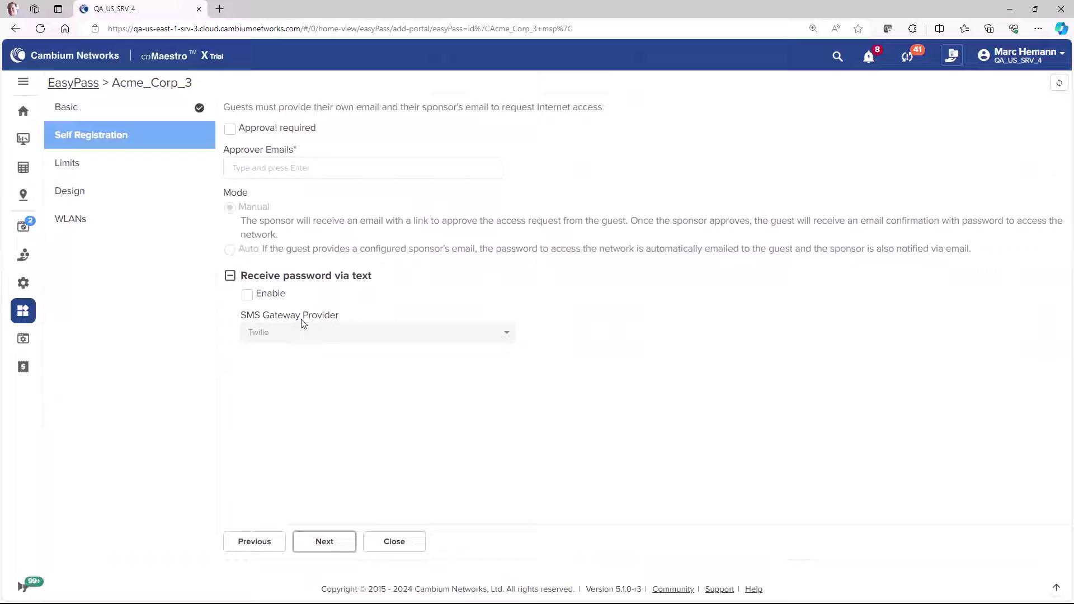
{"action": "left_click", "coordinate": [229, 128]}
{"action": "left_click", "coordinate": [250, 169]}
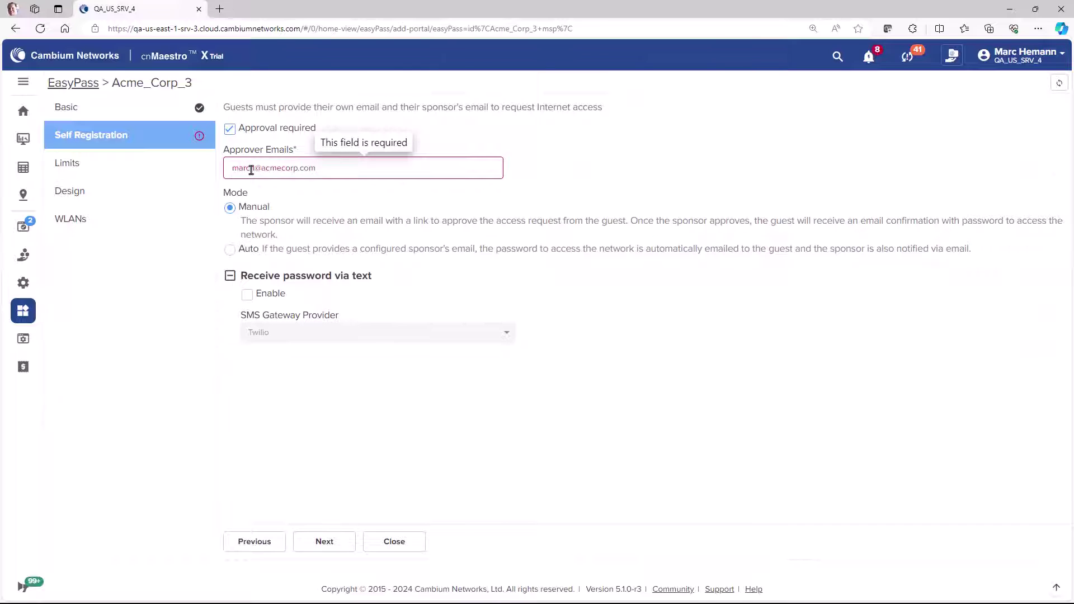
{"action": "key", "text": "Return"}
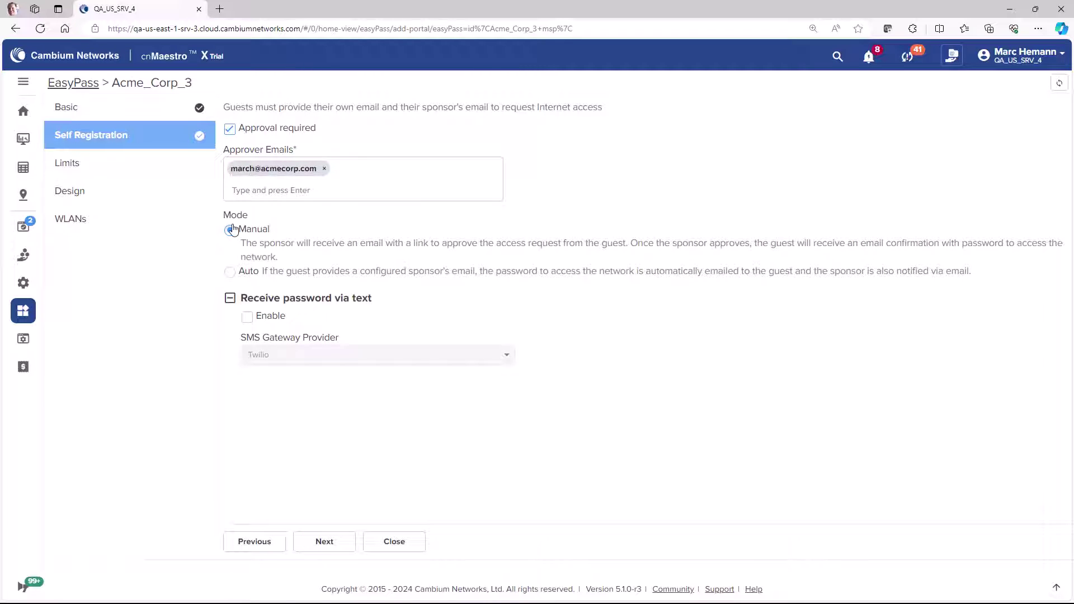
Step: Set Acme_Corp_3's session expiry to 1 Day
{"action": "left_click", "coordinate": [324, 541]}
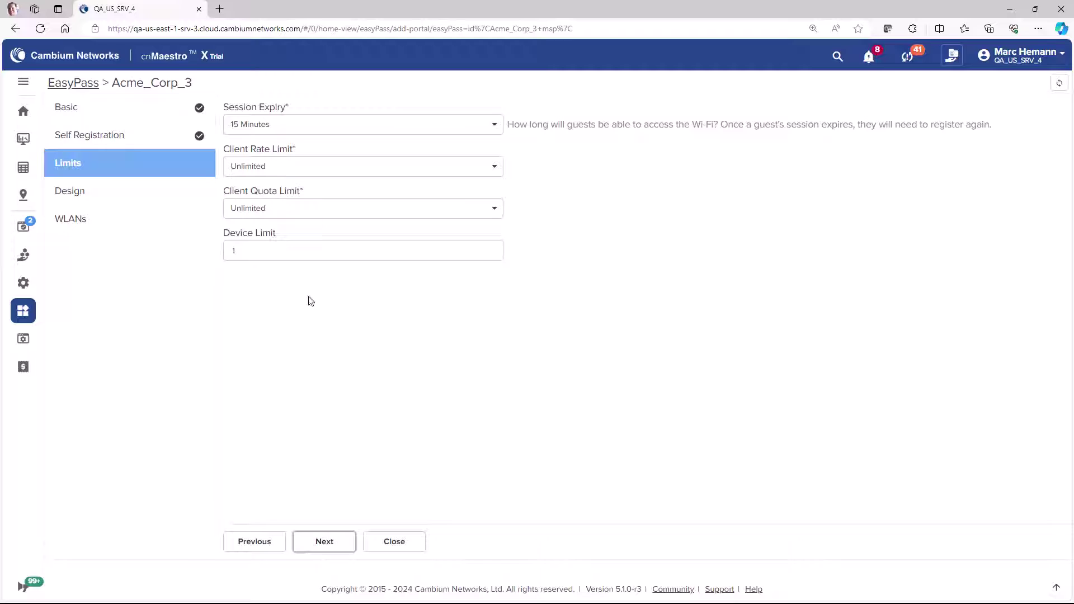
{"action": "left_click", "coordinate": [285, 128]}
{"action": "left_click", "coordinate": [285, 194]}
Step: Choose the ACME logo image for the portal design
{"action": "left_click", "coordinate": [323, 536]}
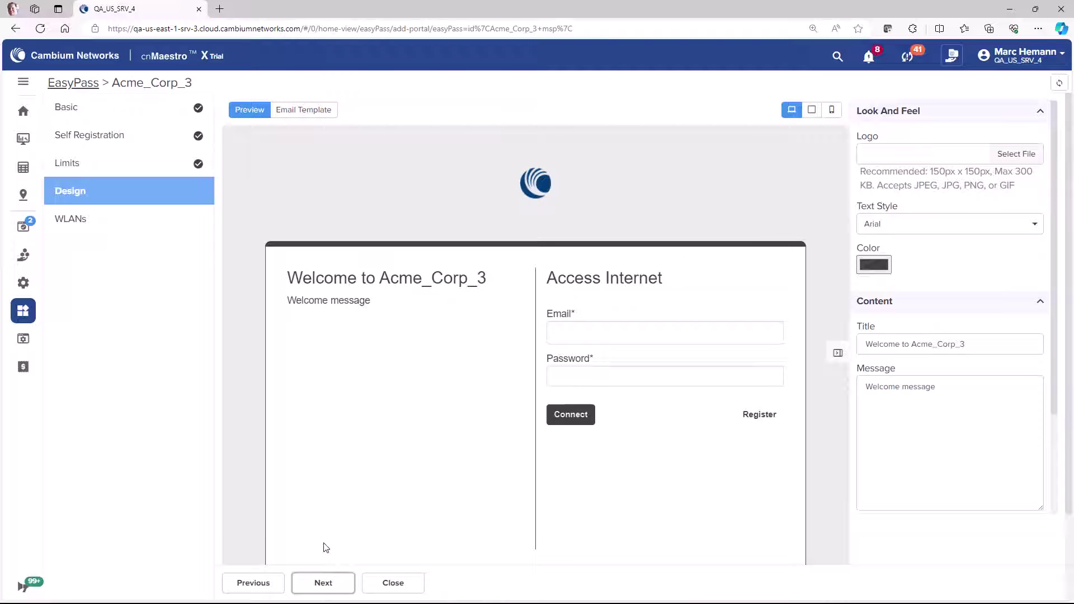
{"action": "left_click", "coordinate": [1016, 154]}
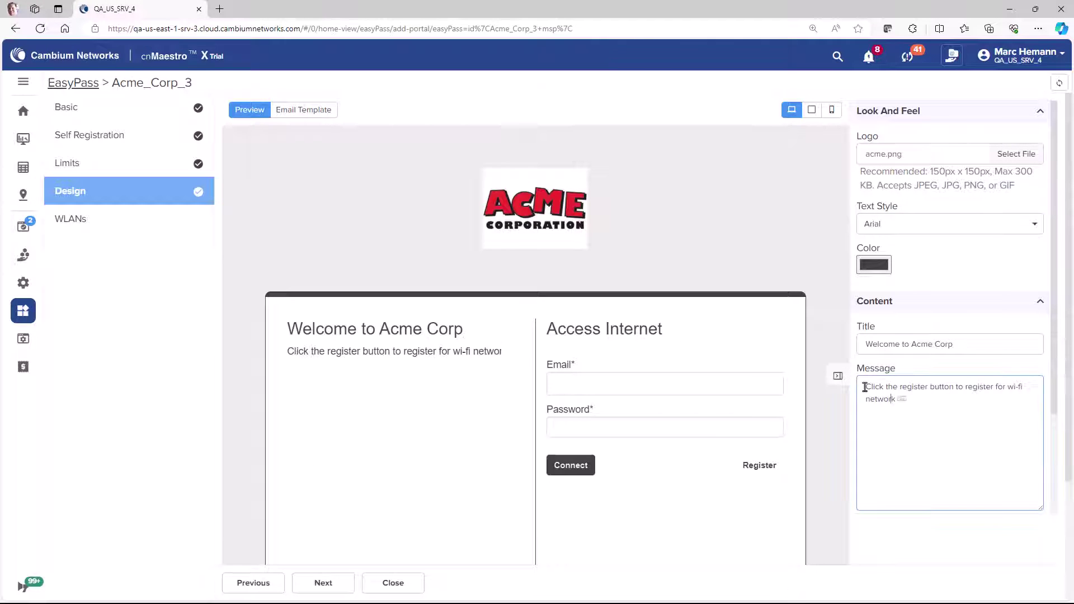
{"action": "type", "text": "access."}
{"action": "scroll", "coordinate": [832, 382], "scroll_direction": "down", "scroll_amount": 2}
Step: Select the Acme Corp WLAN for assignment to the portal
{"action": "left_click", "coordinate": [347, 583]}
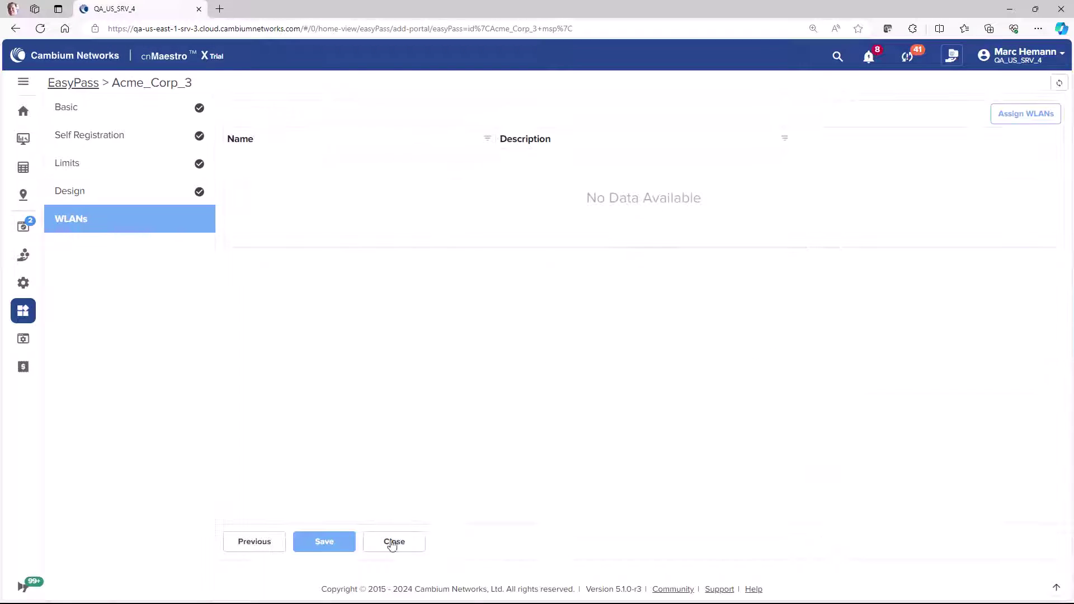
{"action": "left_click", "coordinate": [1028, 113]}
{"action": "left_click", "coordinate": [158, 147]}
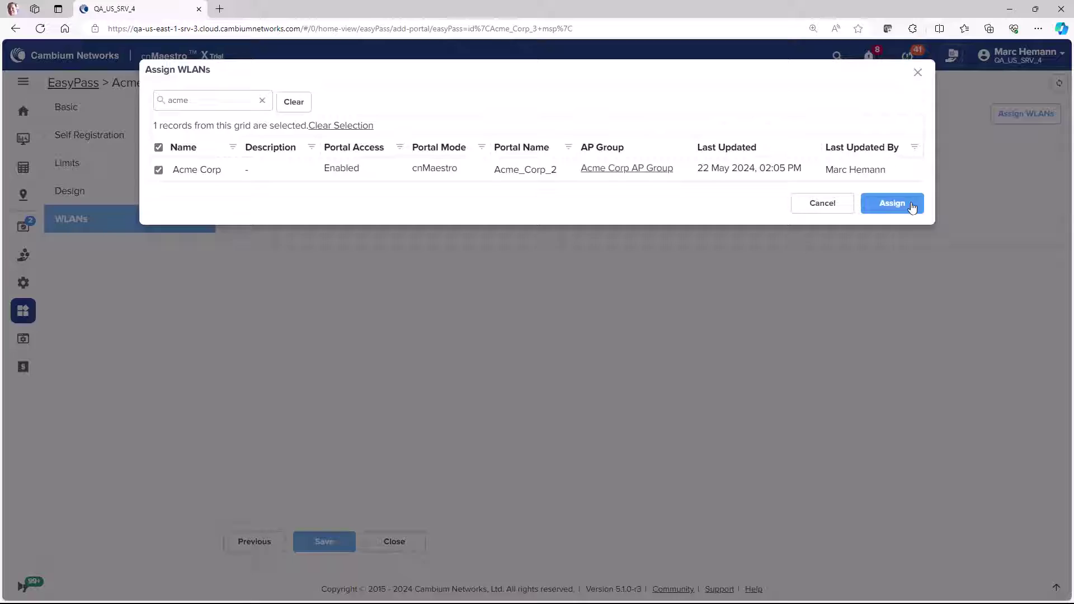
Step: Assign Acme Corp to Acme_Corp_3, then view System connection analytics for all sites
{"action": "left_click", "coordinate": [909, 205]}
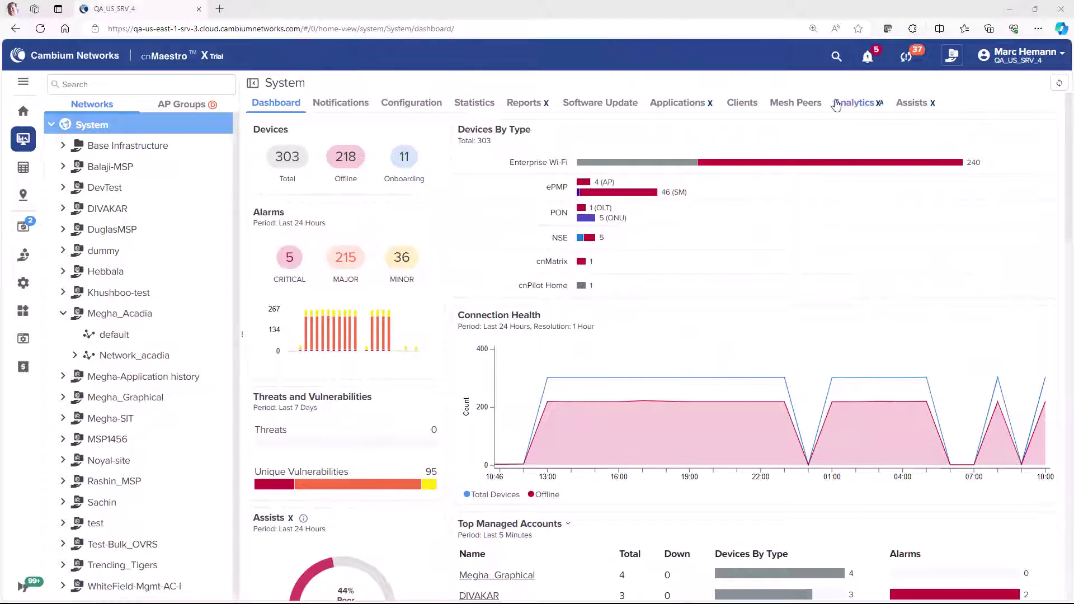
{"action": "left_click", "coordinate": [844, 104]}
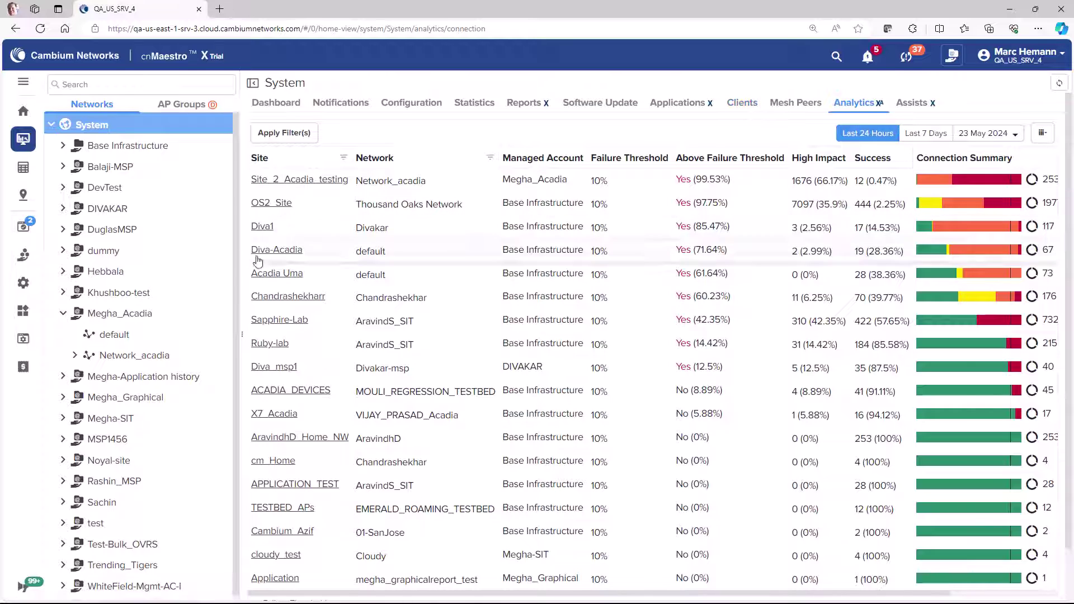
{"action": "left_click", "coordinate": [139, 320]}
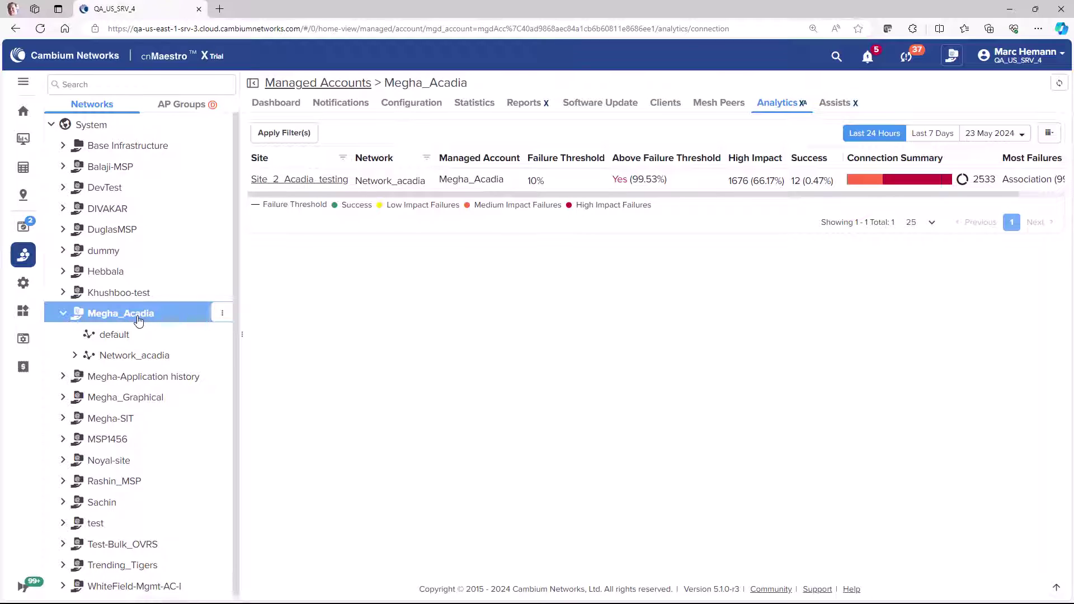
{"action": "left_click", "coordinate": [104, 126]}
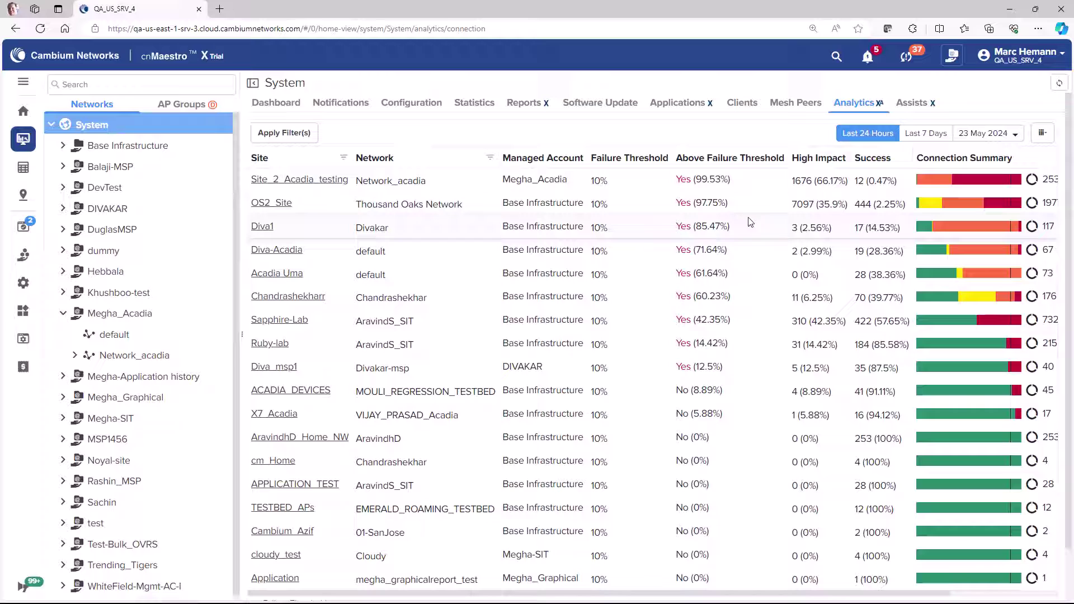
{"action": "mouse_move", "coordinate": [1033, 205]}
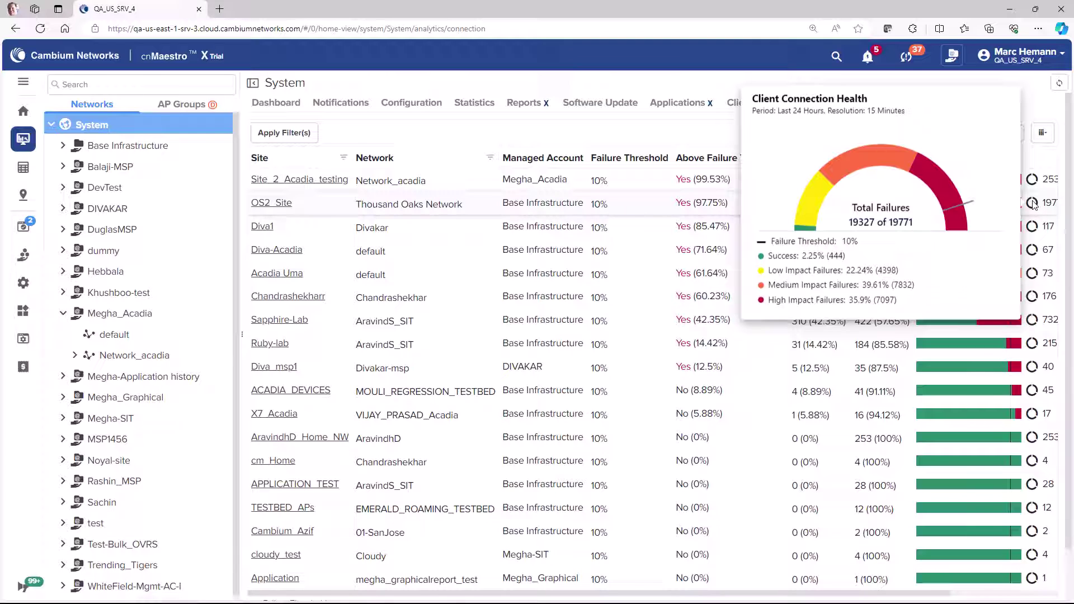
{"action": "scroll", "coordinate": [1034, 205], "scroll_direction": "right", "scroll_amount": 3}
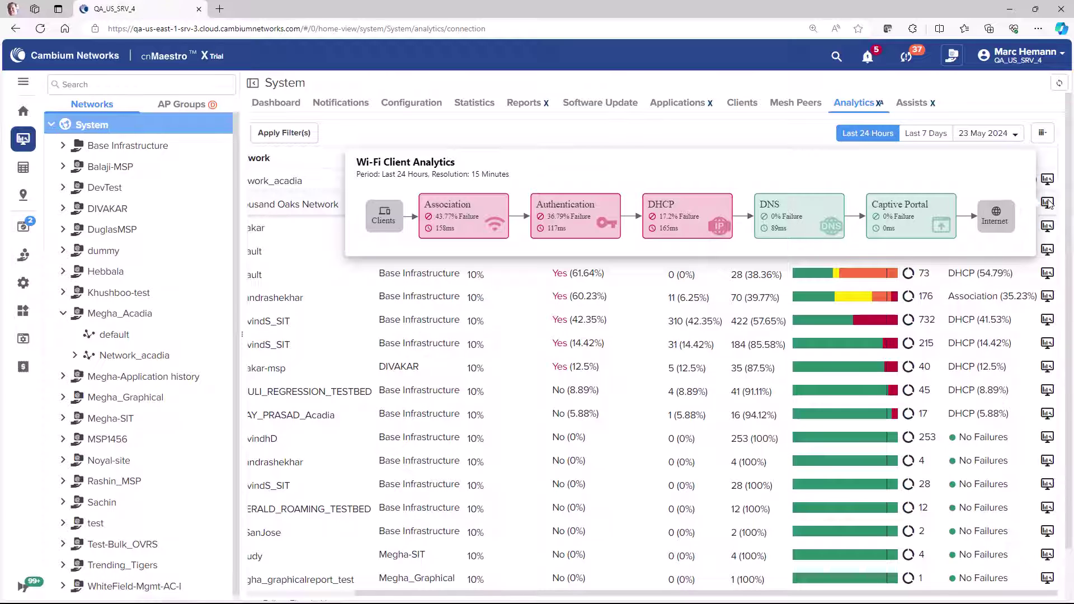
{"action": "scroll", "coordinate": [1001, 251], "scroll_direction": "left", "scroll_amount": 2}
{"action": "scroll", "coordinate": [1001, 254], "scroll_direction": "left", "scroll_amount": 2}
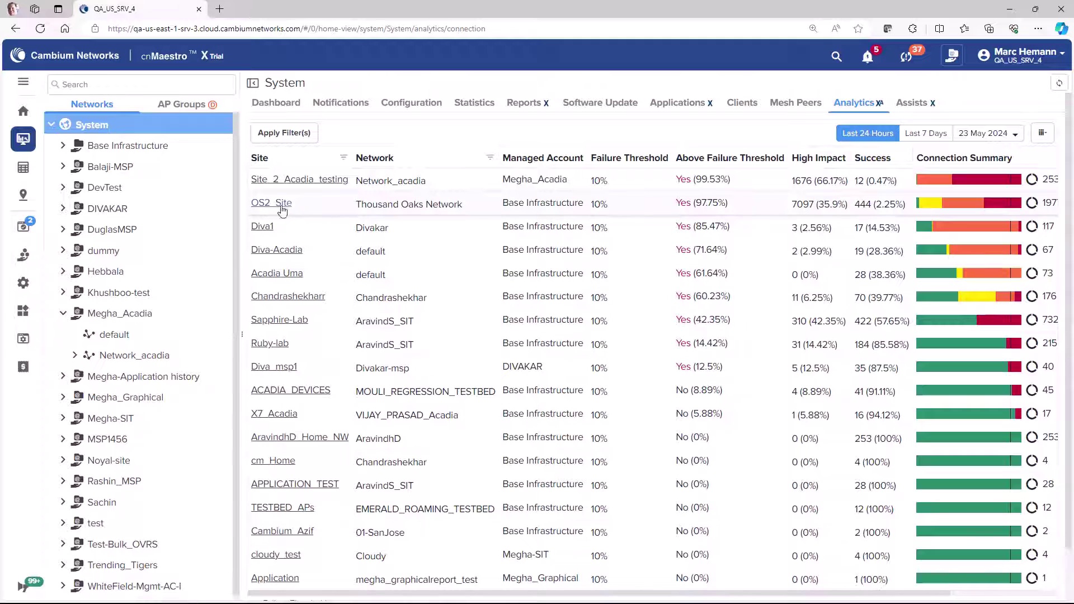
Step: Inspect OS2_Site's 18:00 association, authentication and DHCP failures, then the host failure table
{"action": "left_click", "coordinate": [276, 204]}
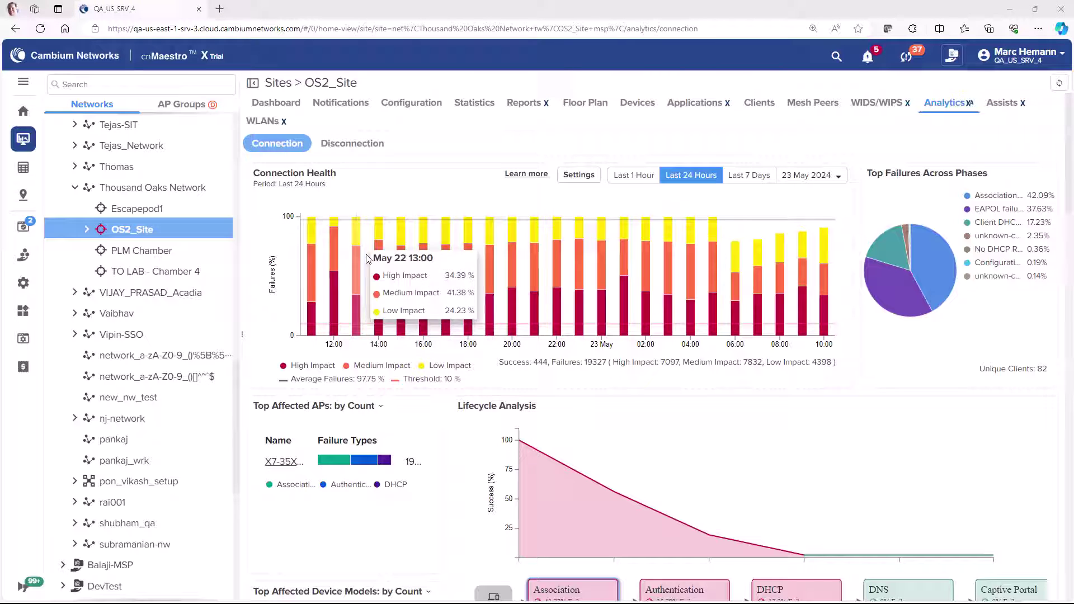
{"action": "left_click", "coordinate": [466, 317]}
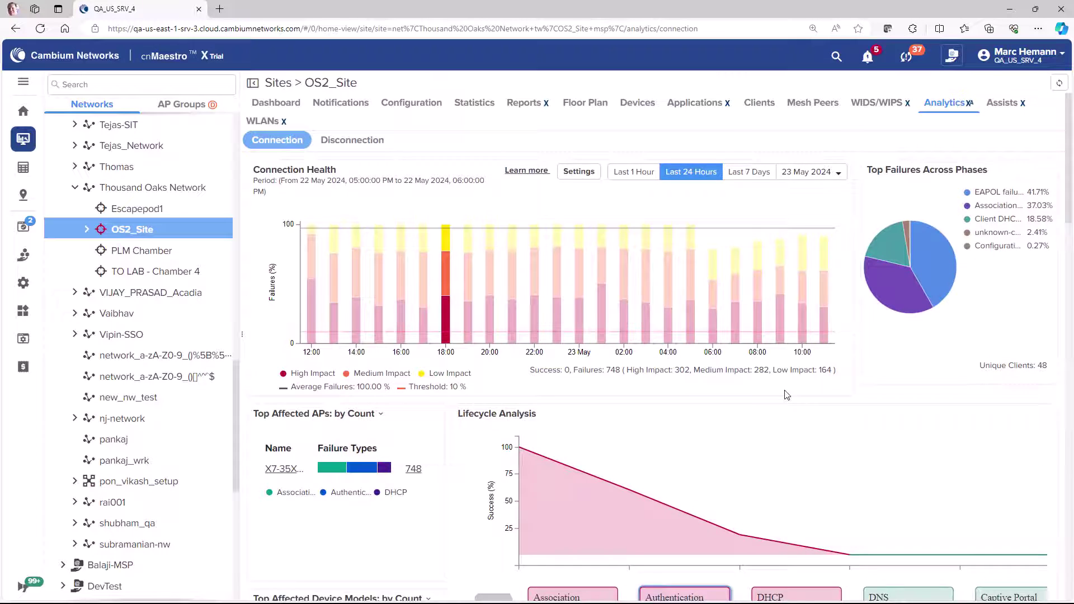
{"action": "scroll", "coordinate": [705, 395], "scroll_direction": "down", "scroll_amount": 4}
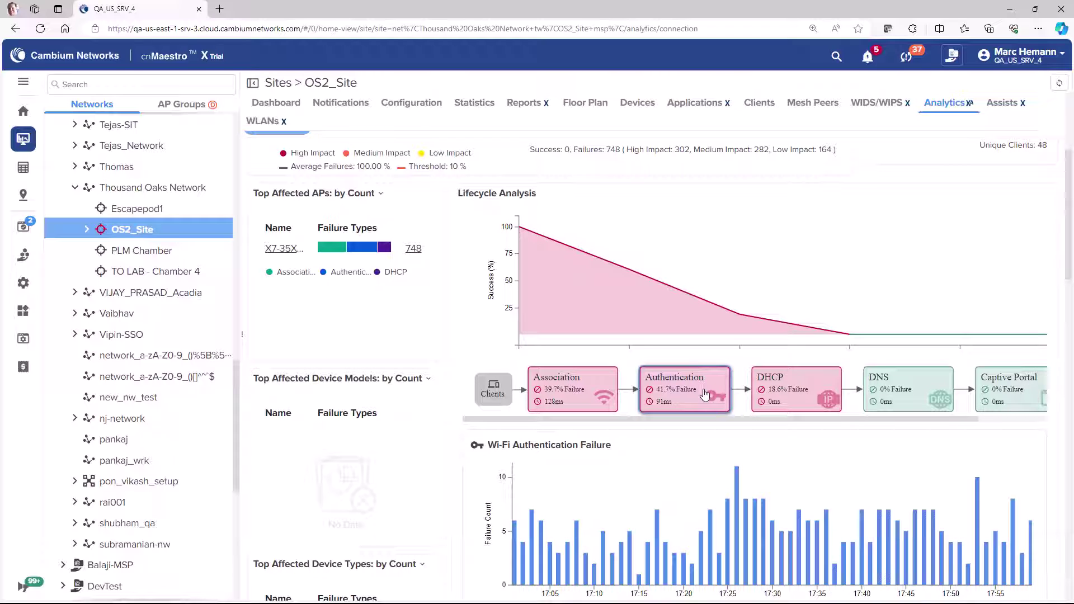
{"action": "left_click", "coordinate": [599, 393]}
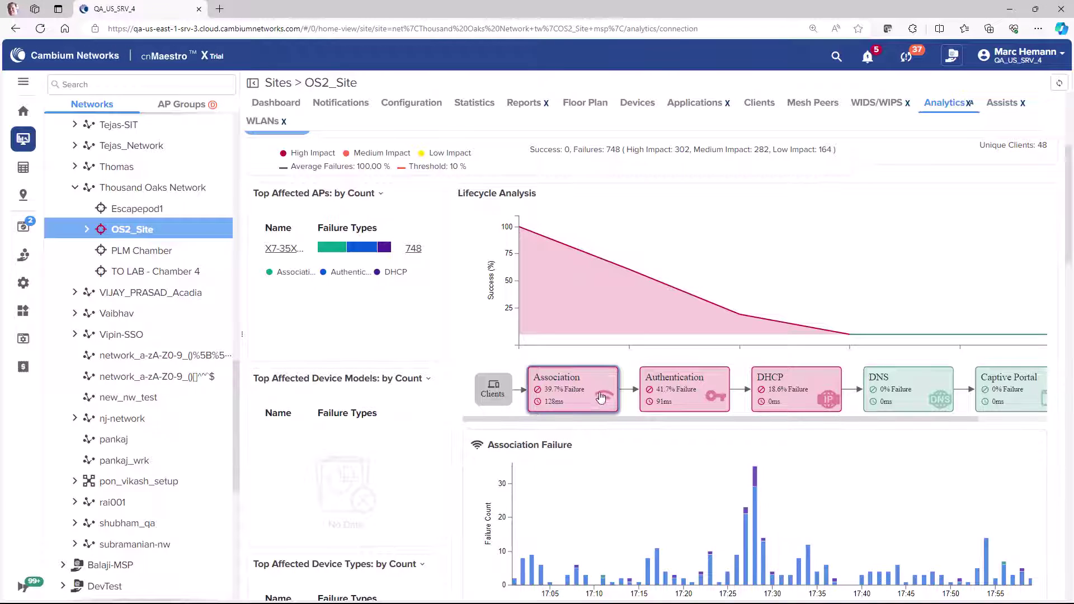
{"action": "left_click", "coordinate": [667, 406]}
{"action": "left_click", "coordinate": [786, 407]}
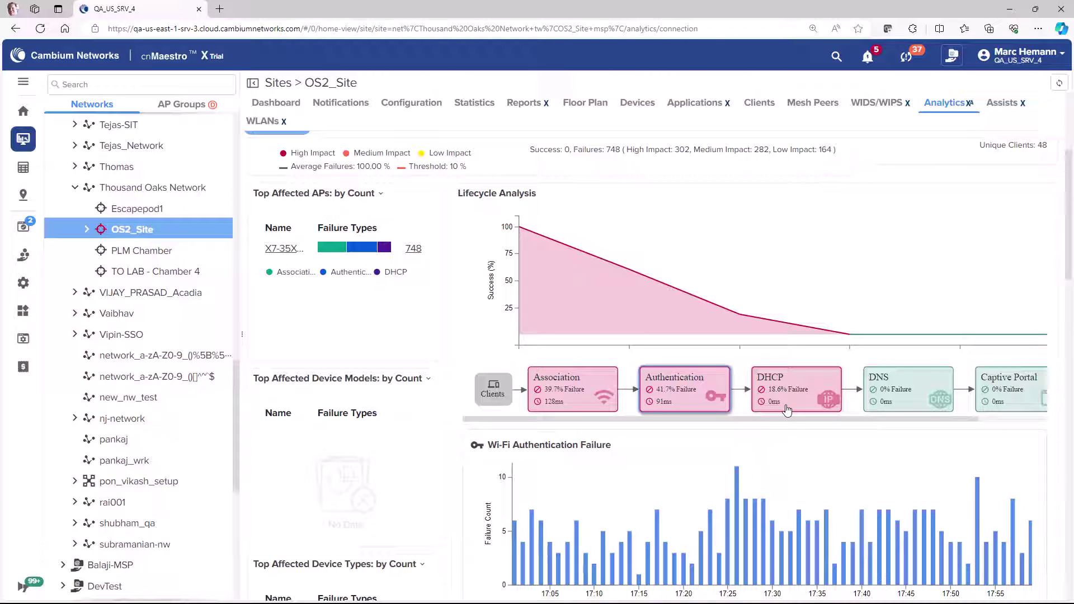
{"action": "left_click", "coordinate": [699, 401]}
{"action": "scroll", "coordinate": [701, 400], "scroll_direction": "down", "scroll_amount": 5}
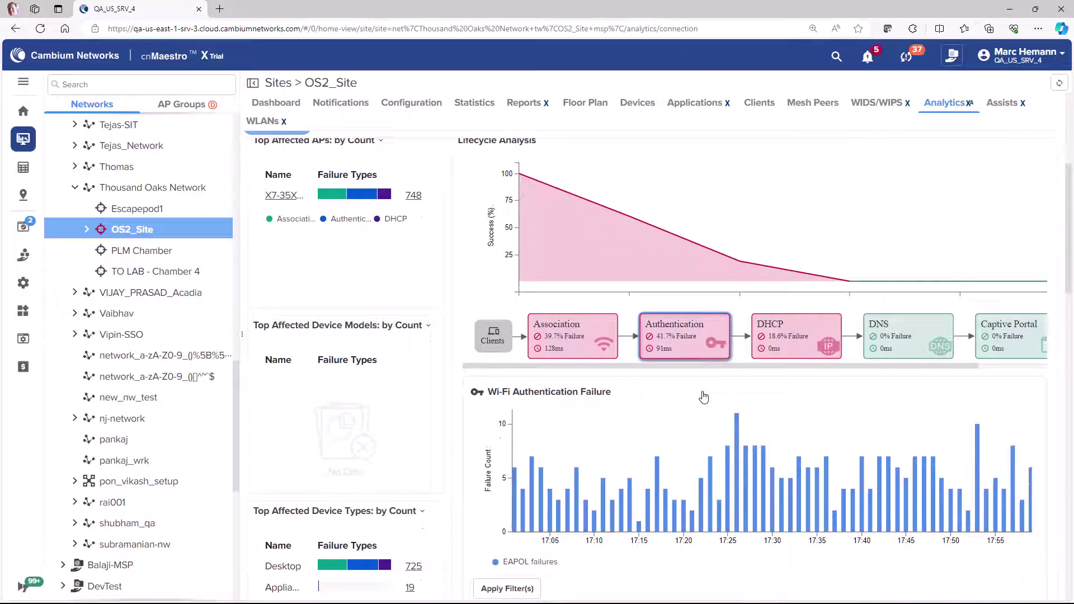
{"action": "scroll", "coordinate": [702, 397], "scroll_direction": "down", "scroll_amount": 1}
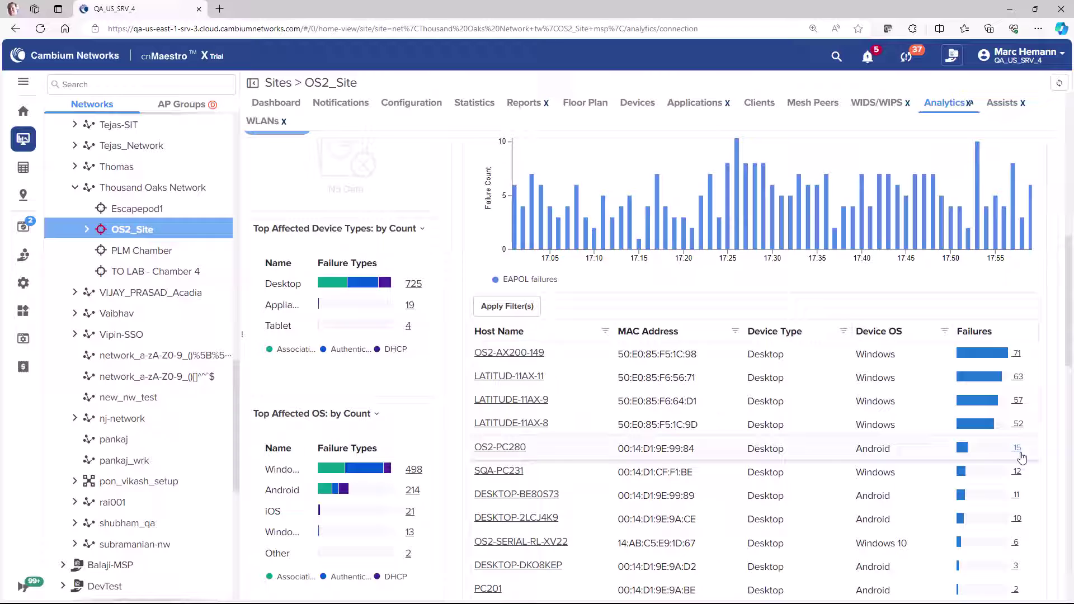
Step: Review OS2-PC280's applications and performance, then zoom its lifecycle timeline to 06:00–07:00
{"action": "left_click", "coordinate": [506, 449]}
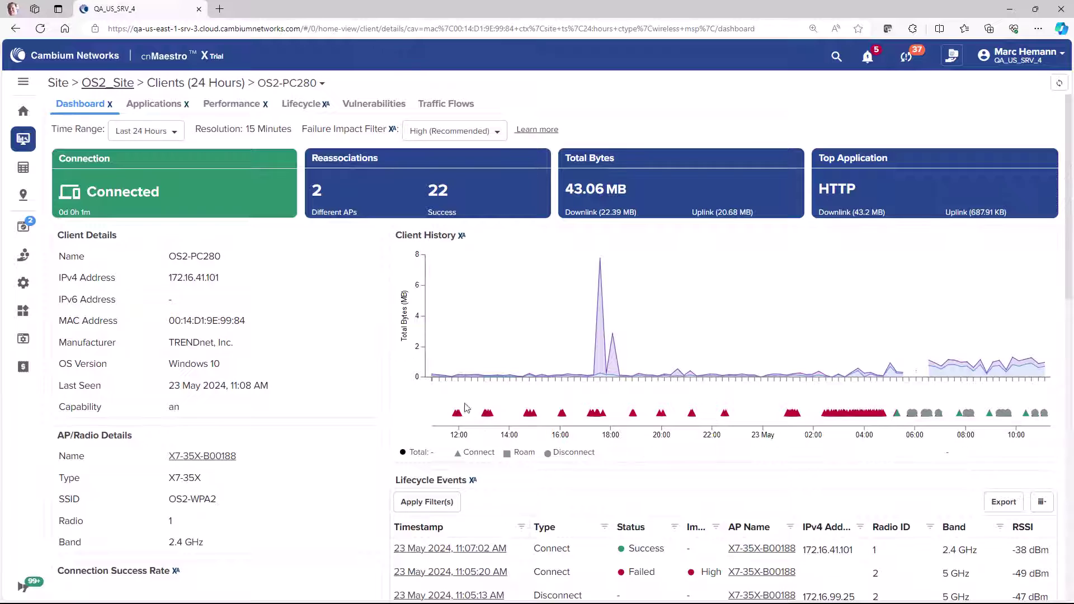
{"action": "left_click", "coordinate": [166, 110]}
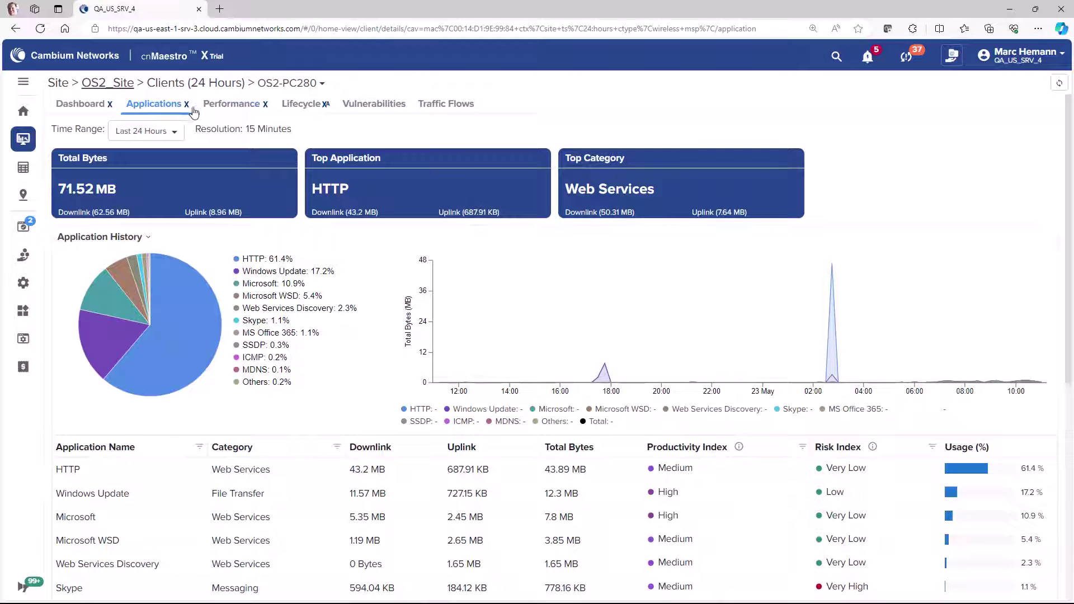
{"action": "left_click", "coordinate": [256, 109]}
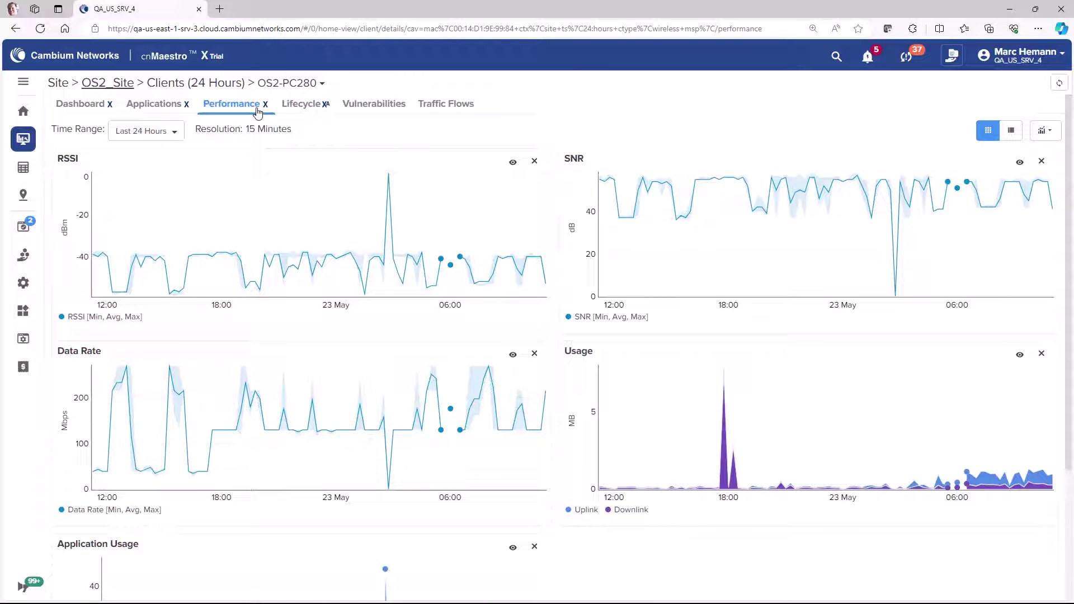
{"action": "left_click", "coordinate": [302, 108]}
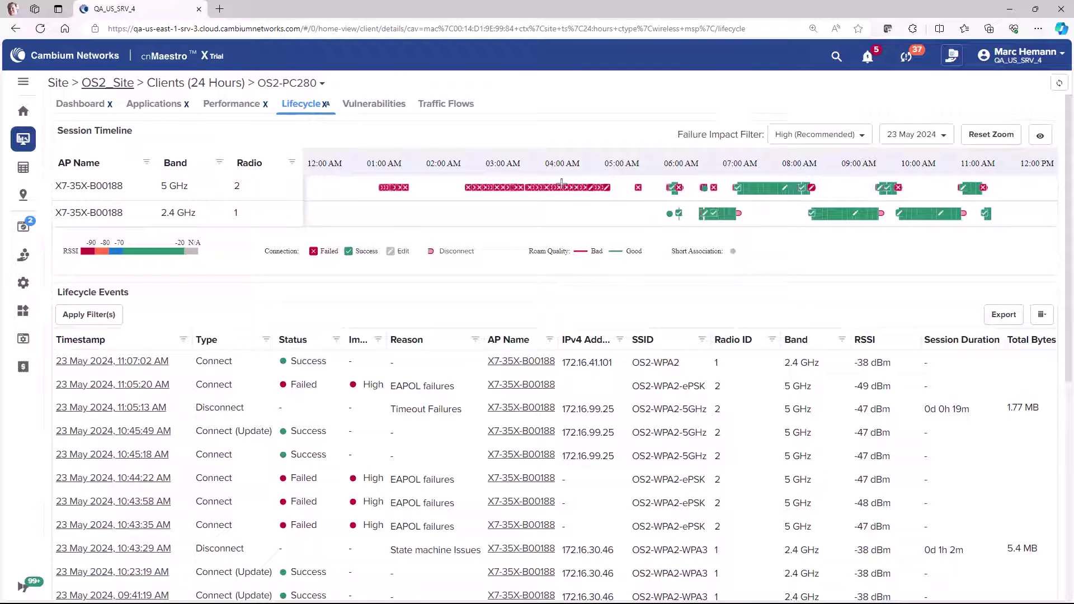
{"action": "left_click_drag", "start_coordinate": [659, 219], "coordinate": [744, 227]}
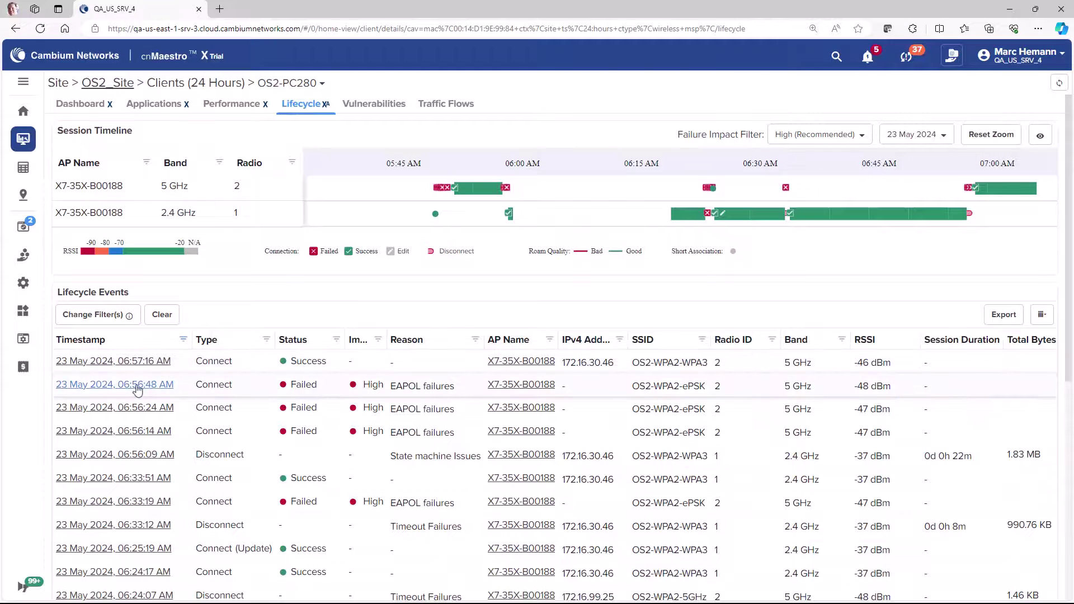
Step: Show the event details for the 06:56:48 AM connection
{"action": "left_click", "coordinate": [136, 386]}
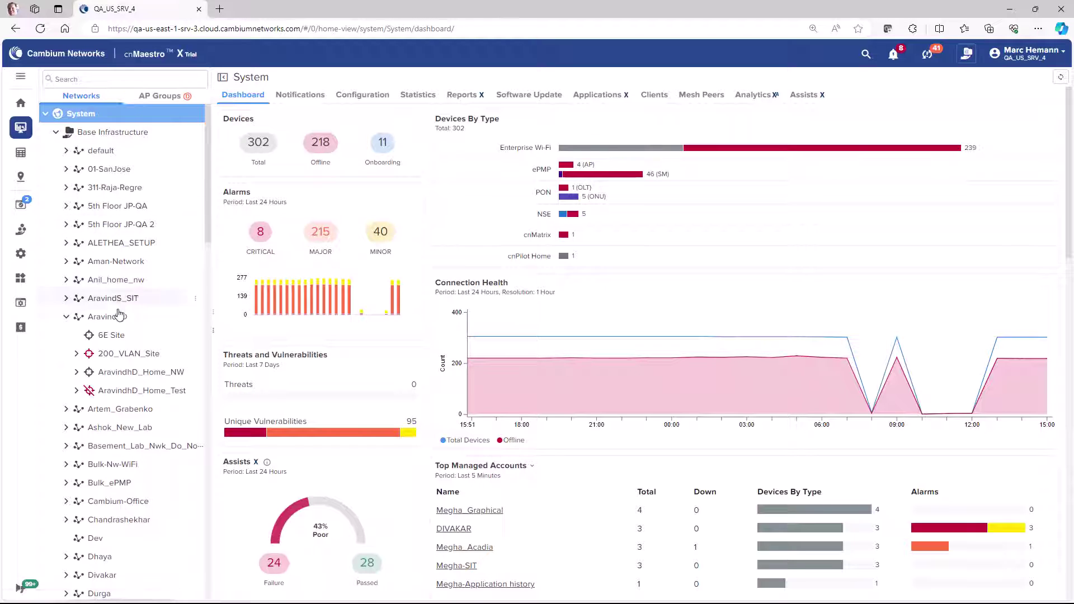
Step: Open the AravindhD_Home_NW site and list its configured WLANs
{"action": "left_click", "coordinate": [129, 373]}
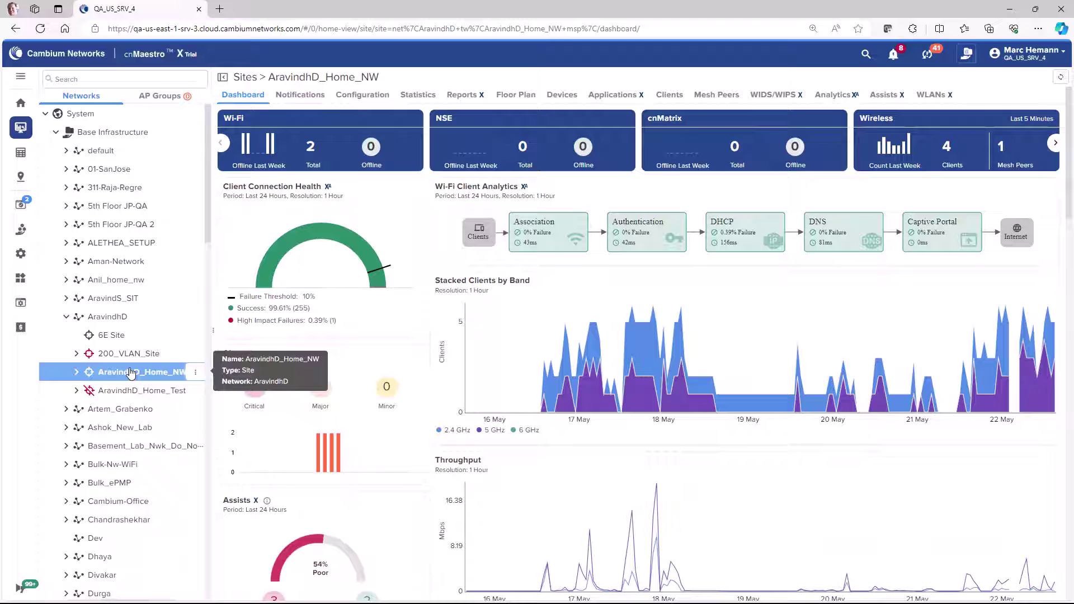
{"action": "left_click", "coordinate": [930, 95]}
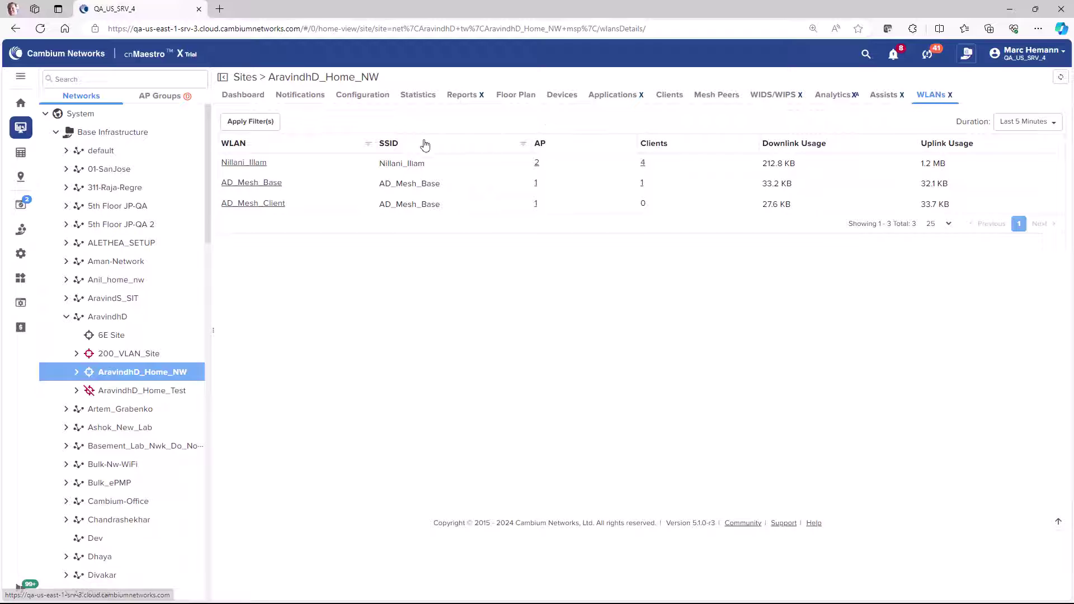
Step: Open the Nillani_Illam WLAN dashboard, look it over, and view its application usage
{"action": "left_click", "coordinate": [253, 165]}
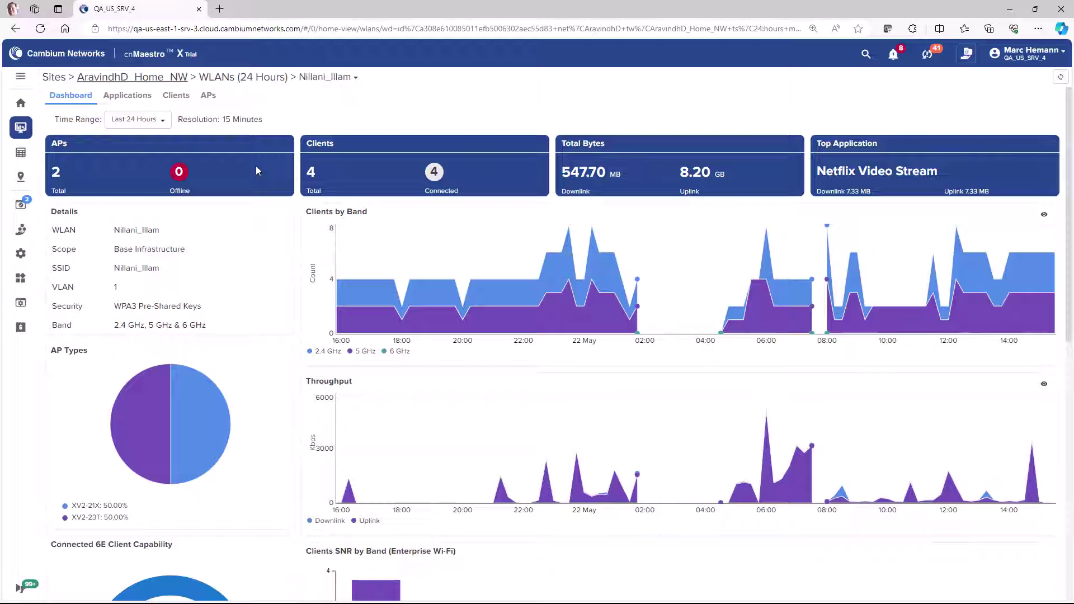
{"action": "scroll", "coordinate": [256, 171], "scroll_direction": "down", "scroll_amount": 6}
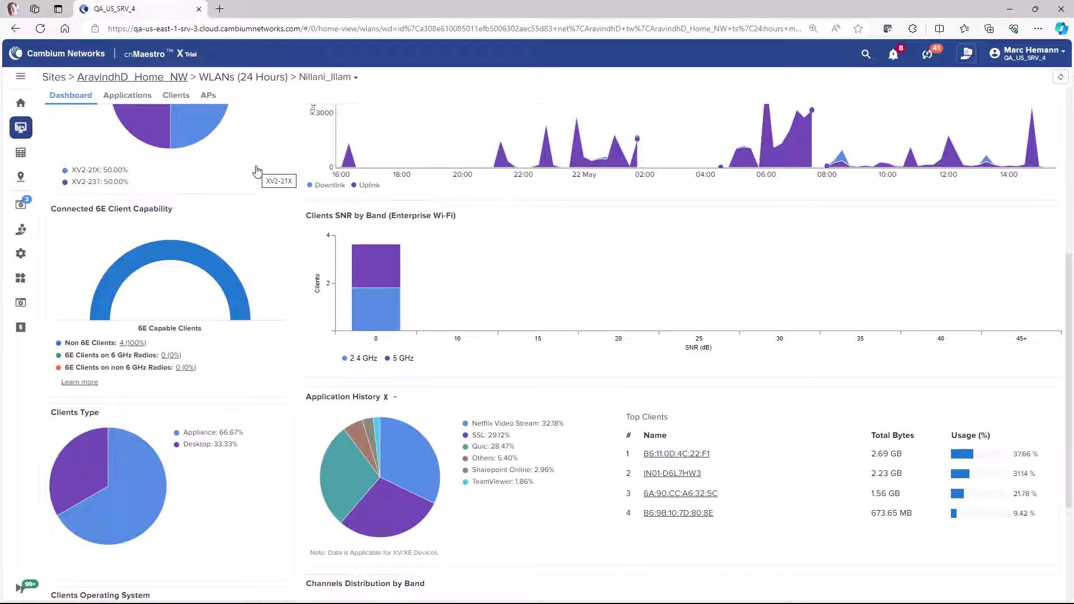
{"action": "scroll", "coordinate": [256, 171], "scroll_direction": "up", "scroll_amount": 6}
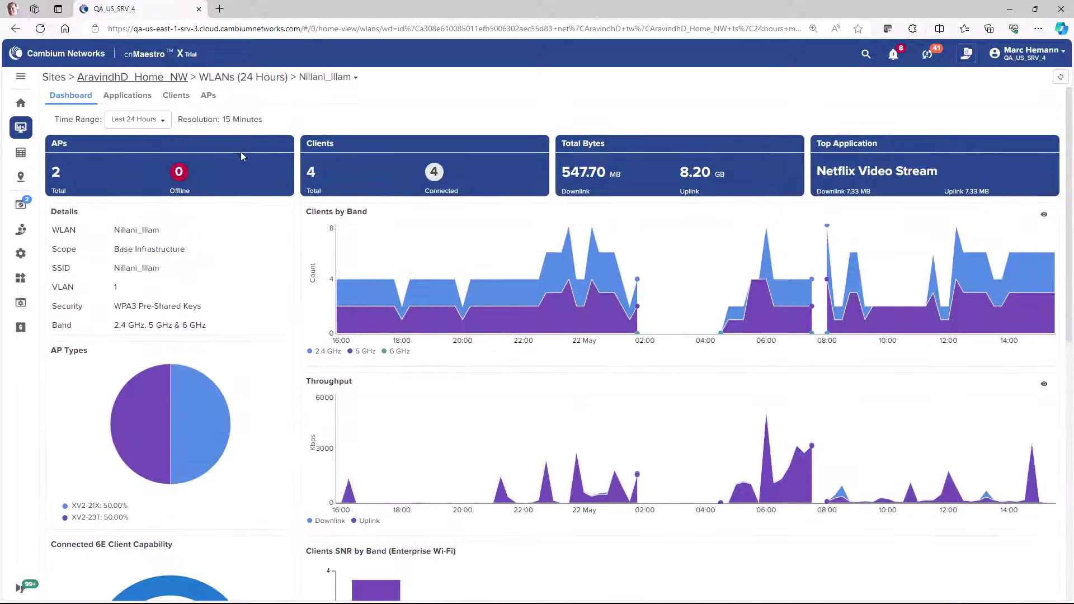
{"action": "left_click", "coordinate": [139, 101]}
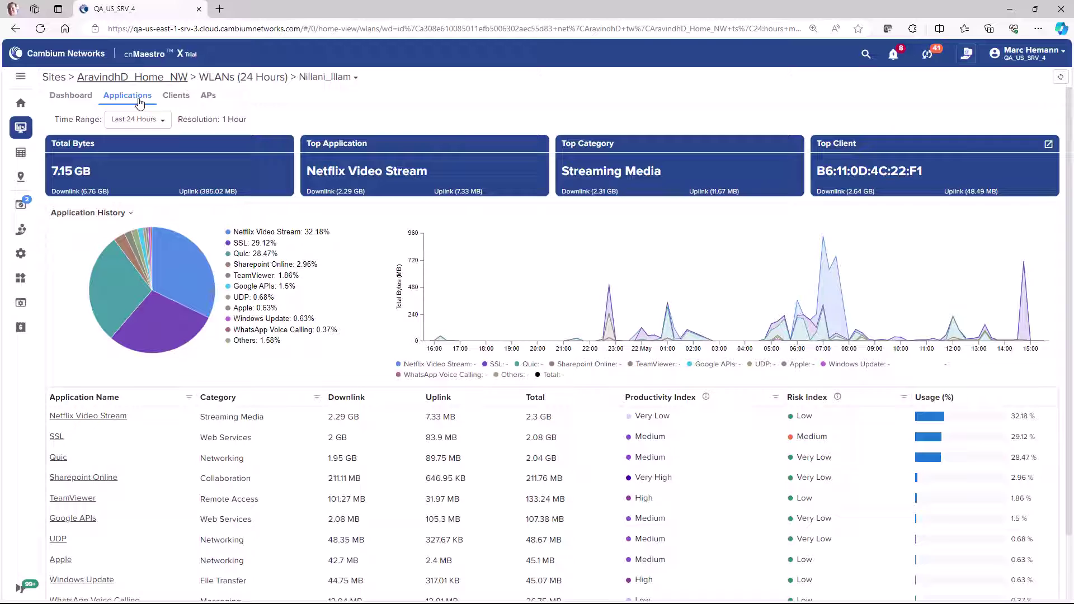
{"action": "left_click", "coordinate": [182, 103]}
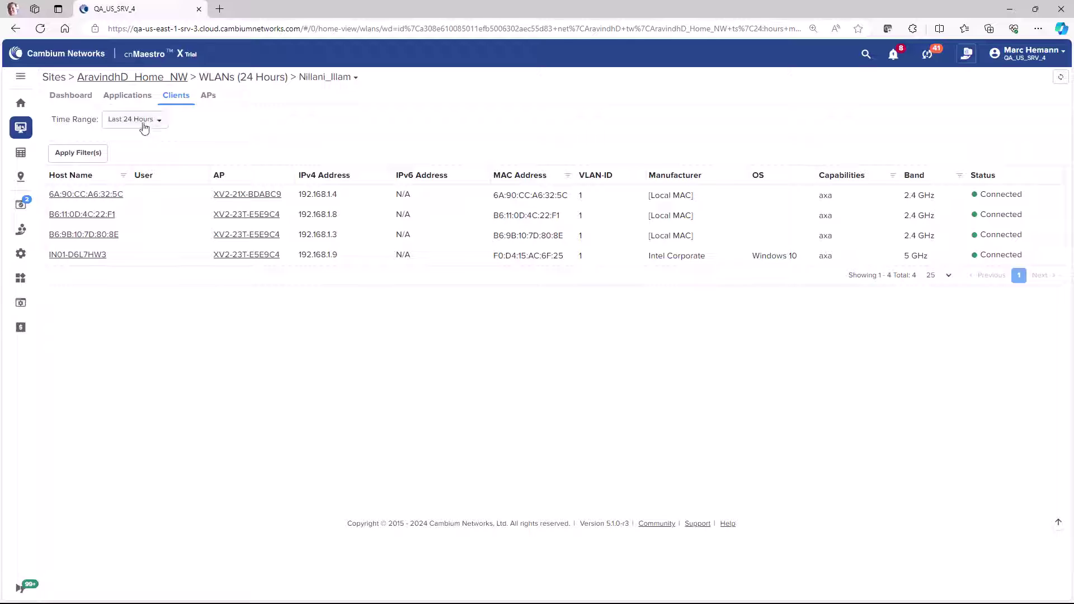
{"action": "left_click", "coordinate": [112, 194]}
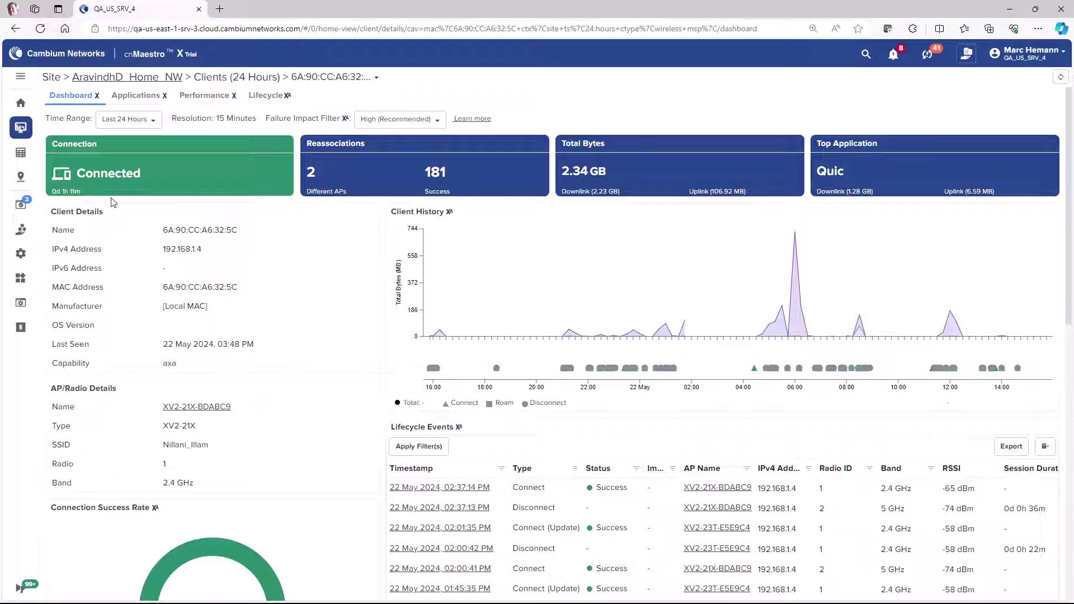
{"action": "key", "text": "alt+Left"}
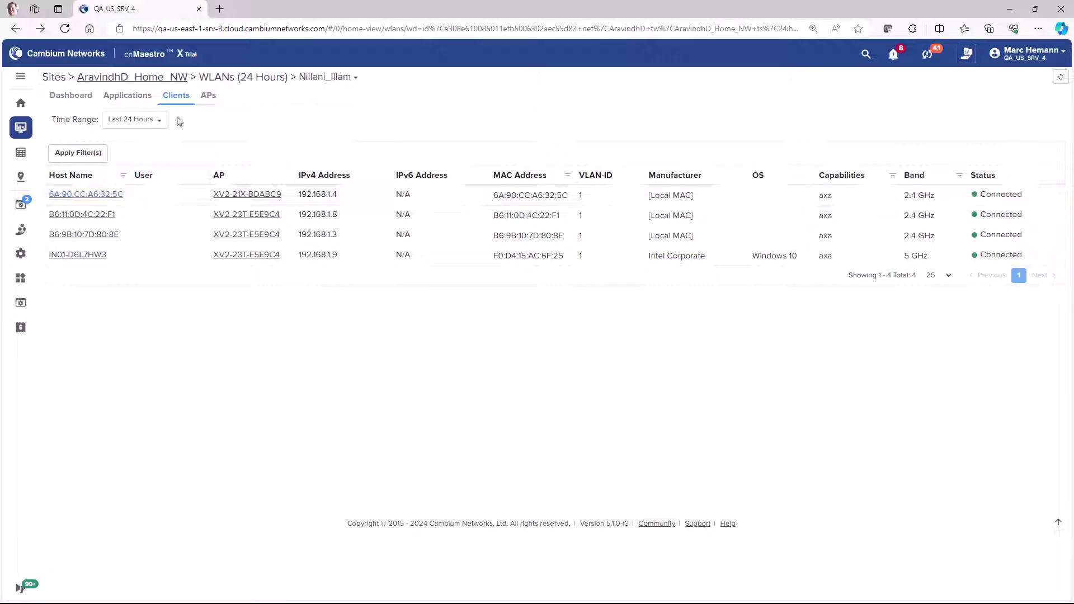
{"action": "left_click", "coordinate": [208, 96]}
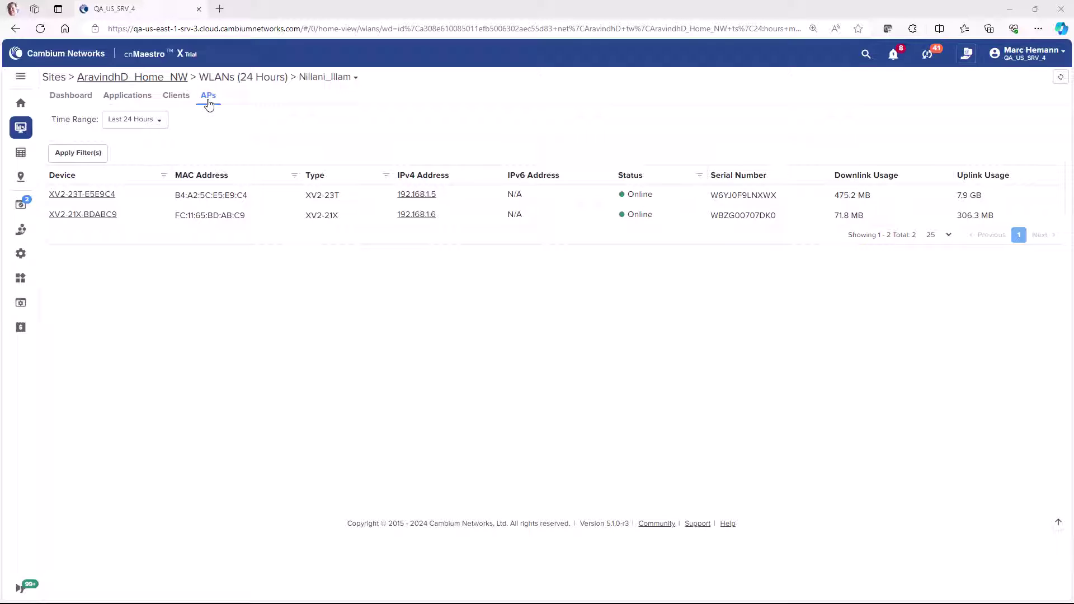
{"action": "left_click", "coordinate": [106, 196]}
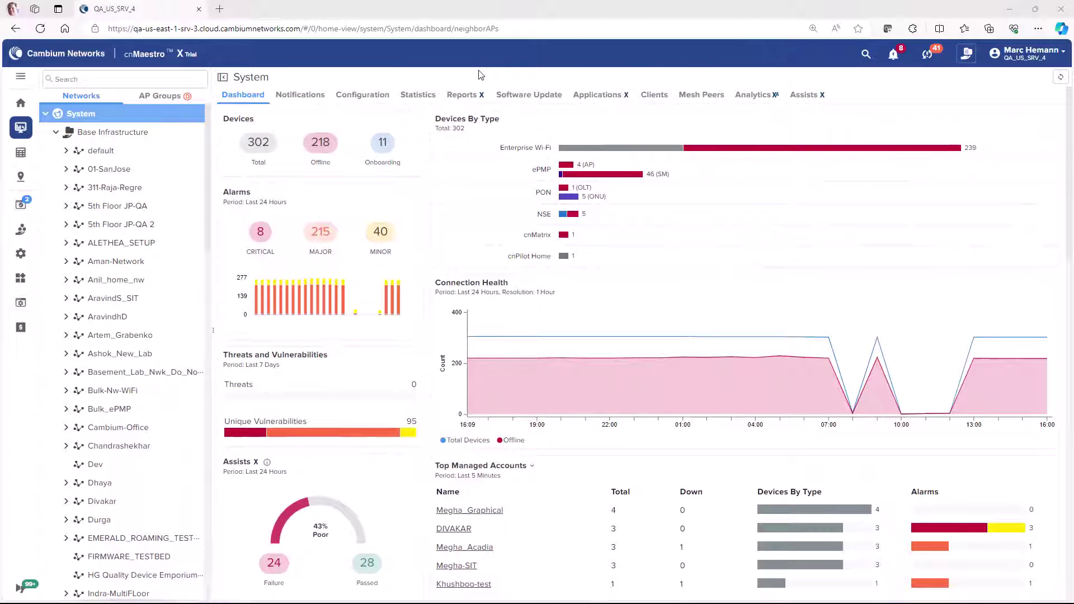
Step: Select OS2_Site under Thousand Oaks Network and view its WIDS/WIPS neighboring APs
{"action": "scroll", "coordinate": [120, 336], "scroll_direction": "down", "scroll_amount": 10}
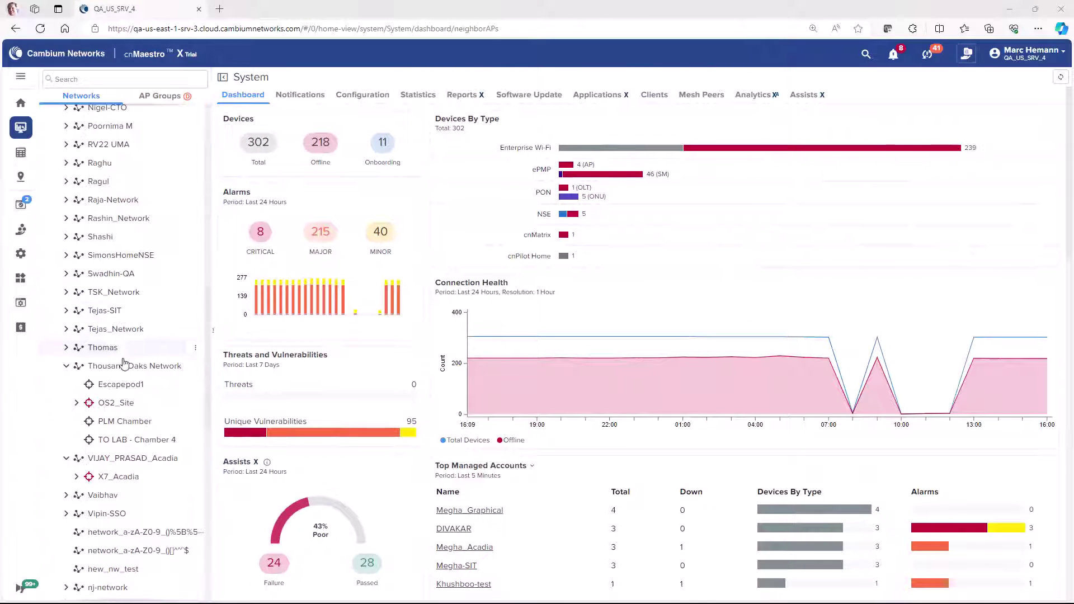
{"action": "left_click", "coordinate": [118, 403]}
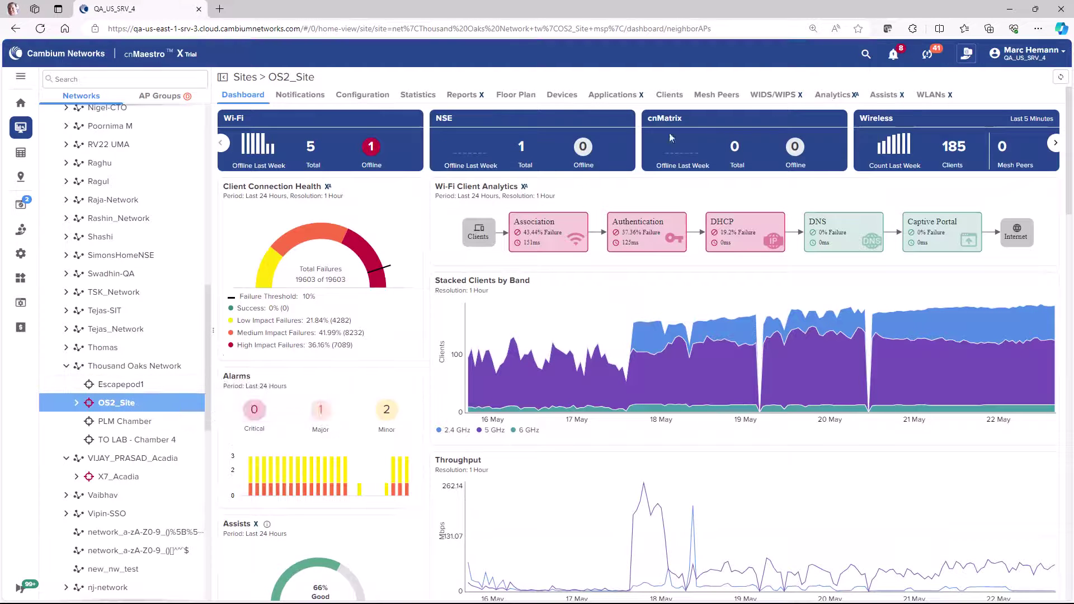
{"action": "left_click", "coordinate": [787, 96]}
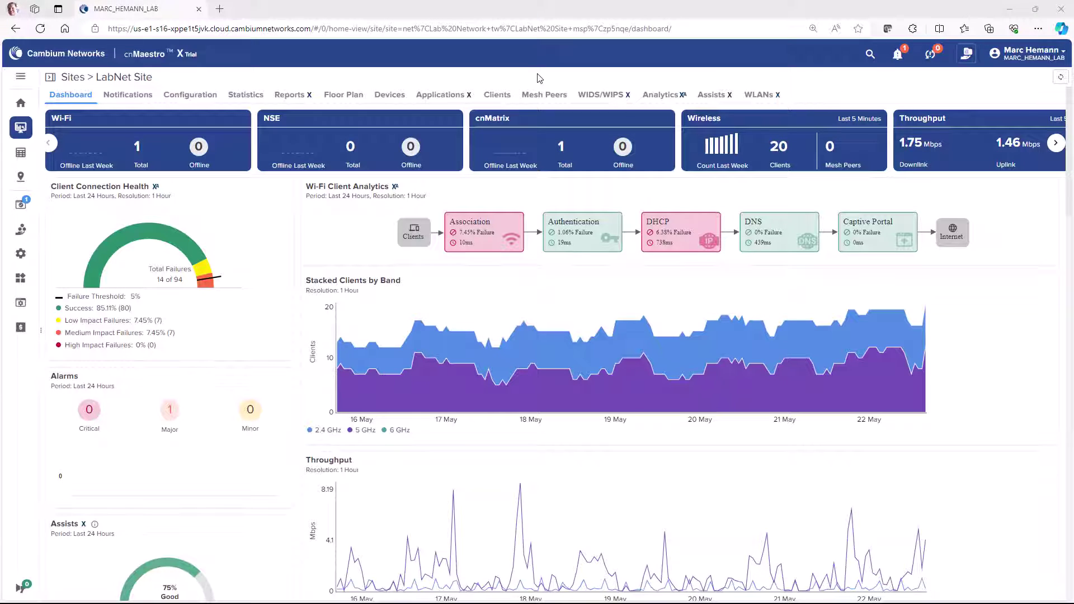
Step: Go to the graphical report templates list and start a new template
{"action": "mouse_move", "coordinate": [25, 241]}
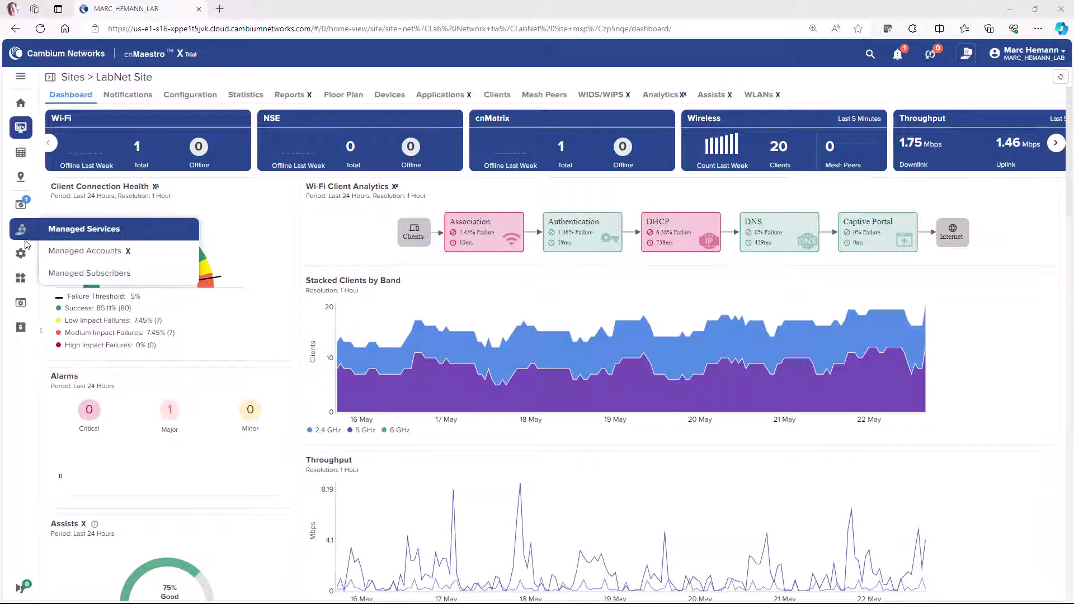
{"action": "mouse_move", "coordinate": [21, 261]}
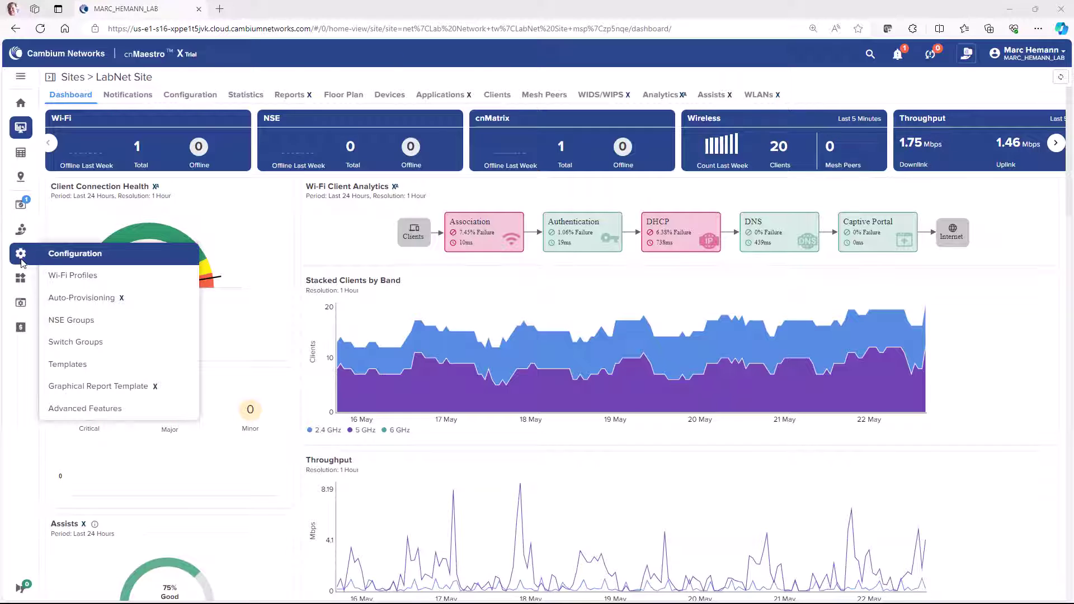
{"action": "left_click", "coordinate": [113, 392]}
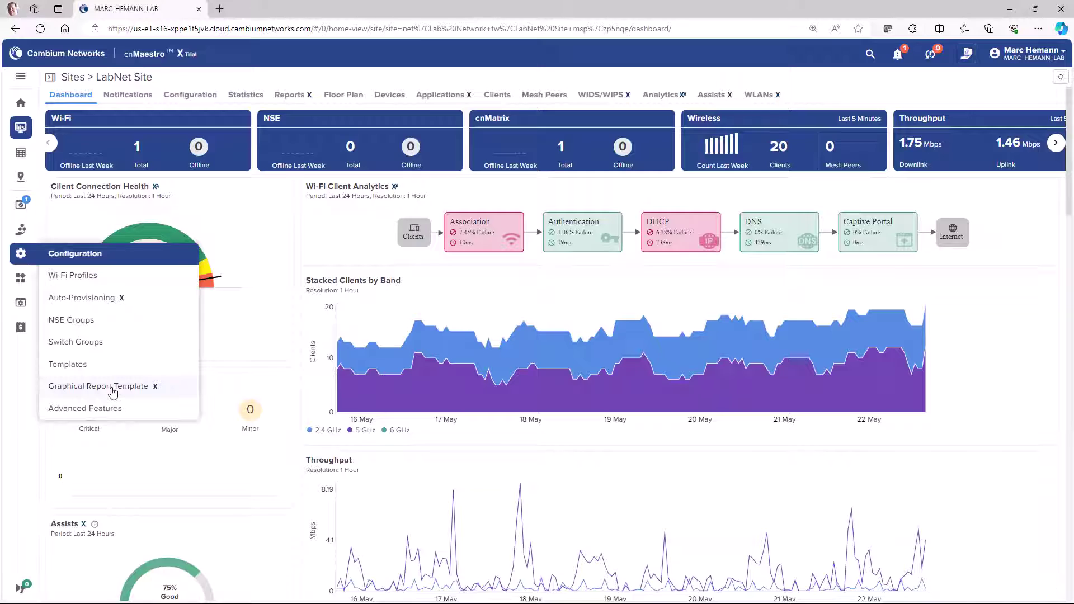
{"action": "left_click", "coordinate": [968, 124]}
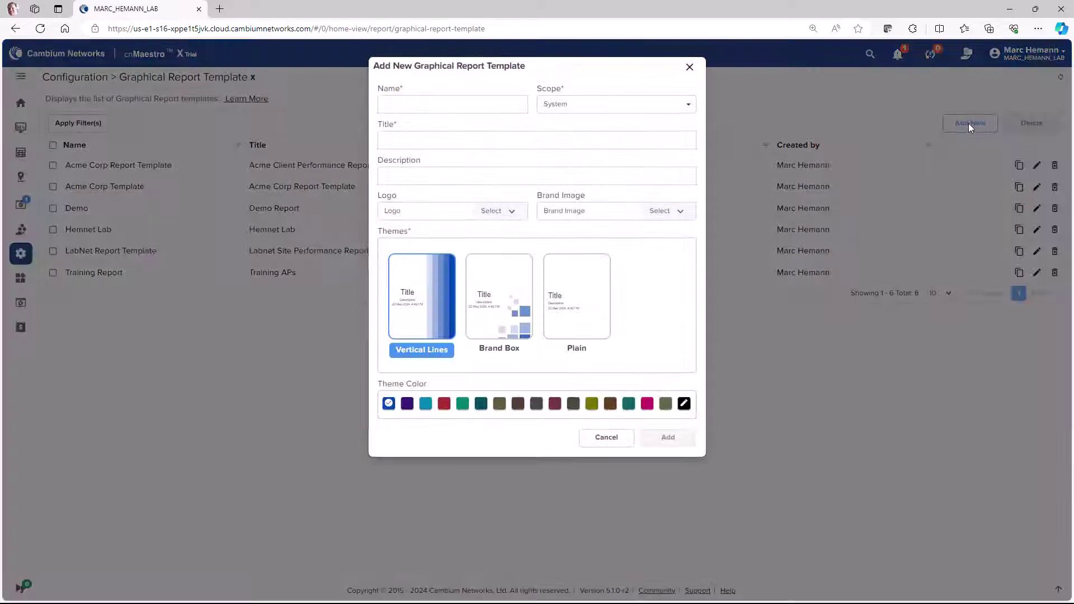
Step: Name it 'Whats New Report' with Site scope and title 'Whats New Graphical Report', then add it
{"action": "left_click", "coordinate": [468, 104]}
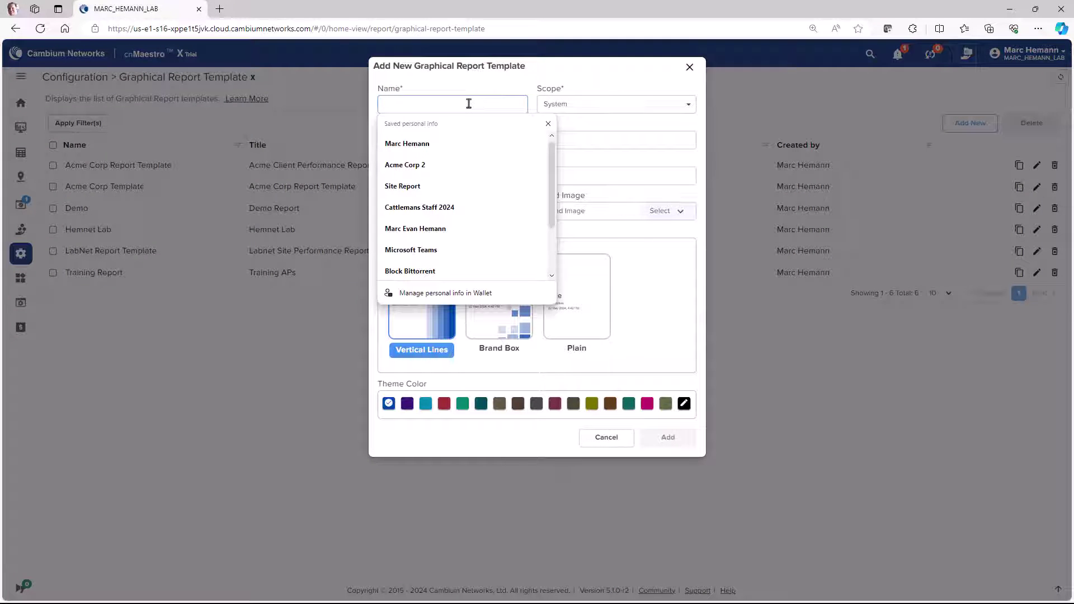
{"action": "type", "text": "Whats "}
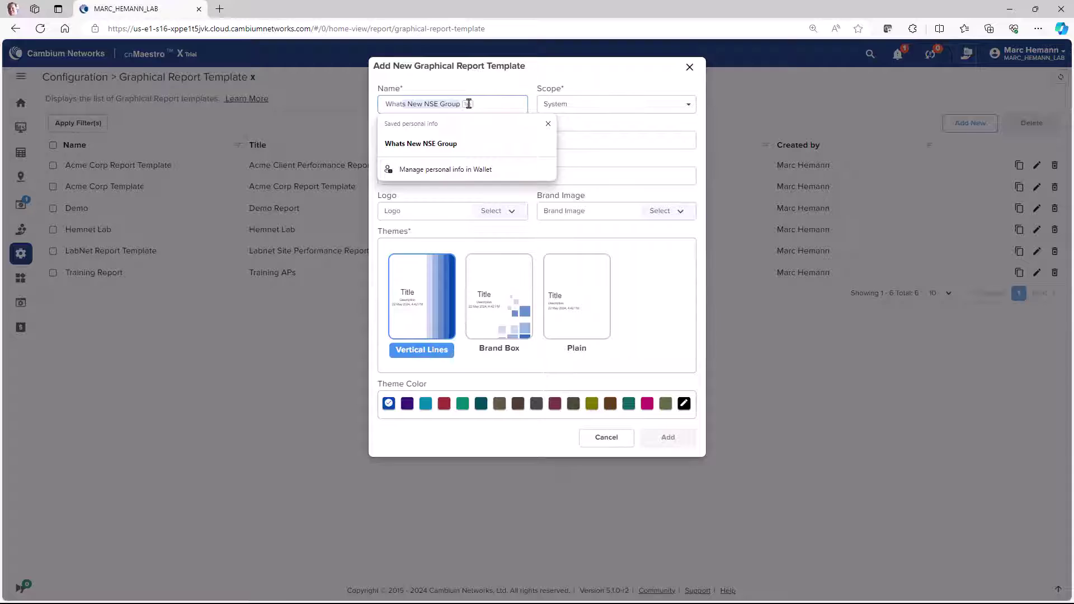
{"action": "type", "text": "New Report"}
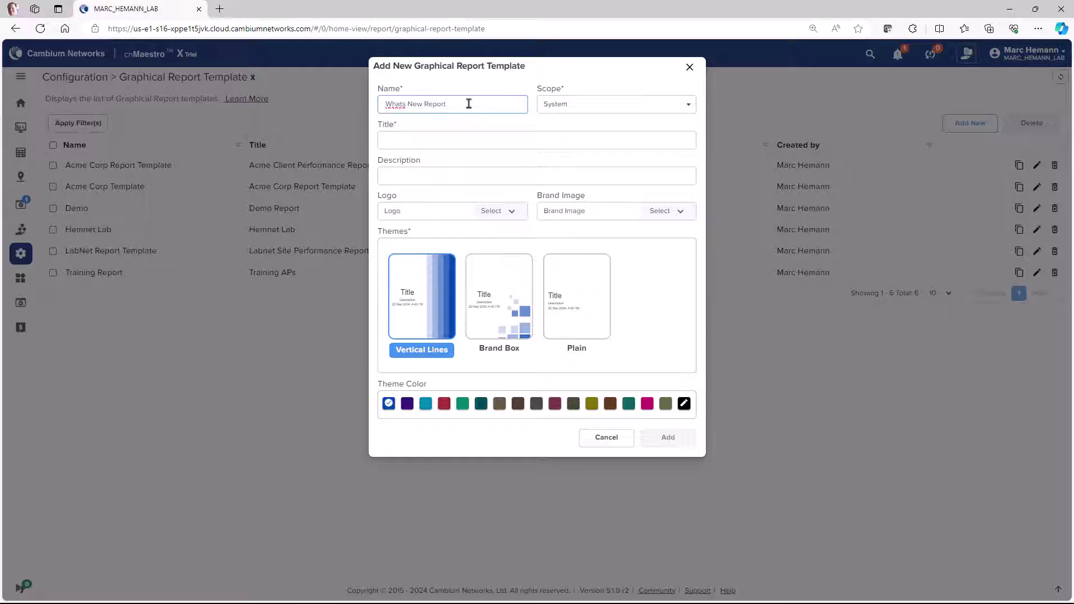
{"action": "left_click", "coordinate": [566, 104]}
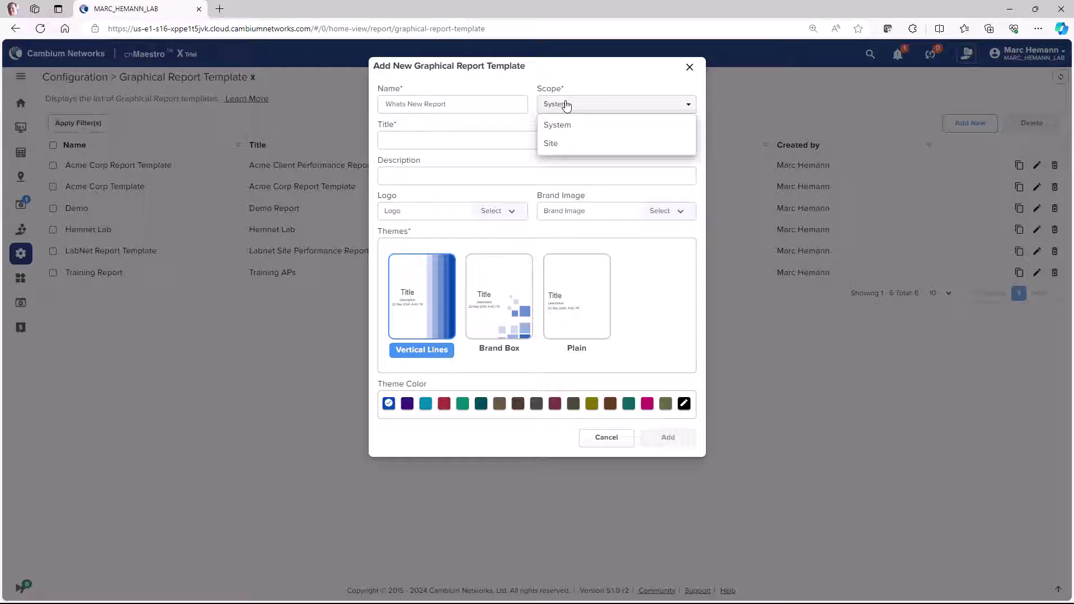
{"action": "left_click", "coordinate": [562, 145]}
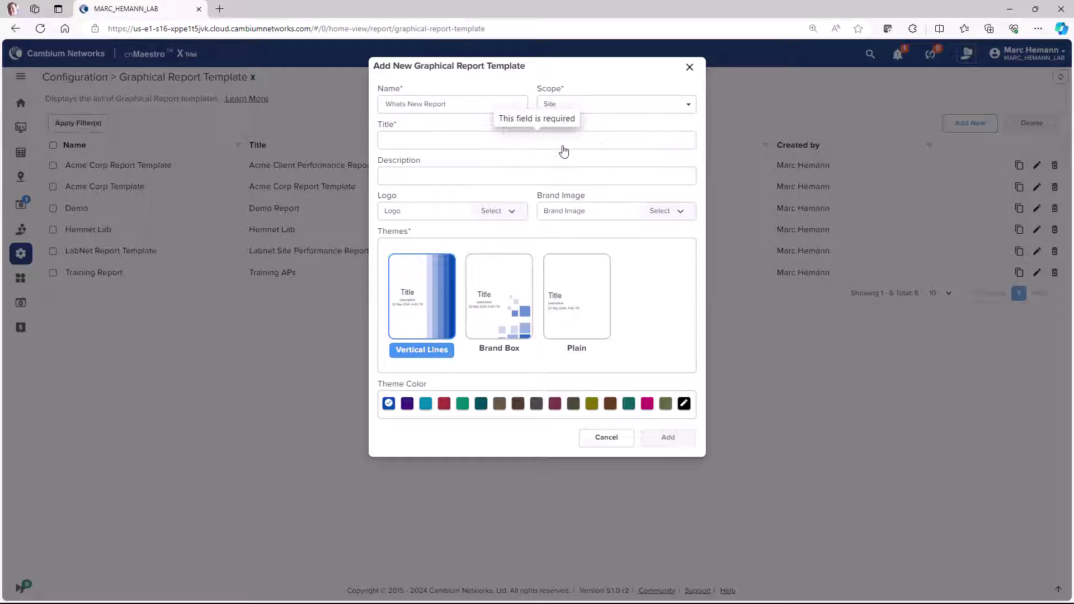
{"action": "left_click", "coordinate": [452, 143]}
{"action": "type", "text": "Whats New Graphical Repo"}
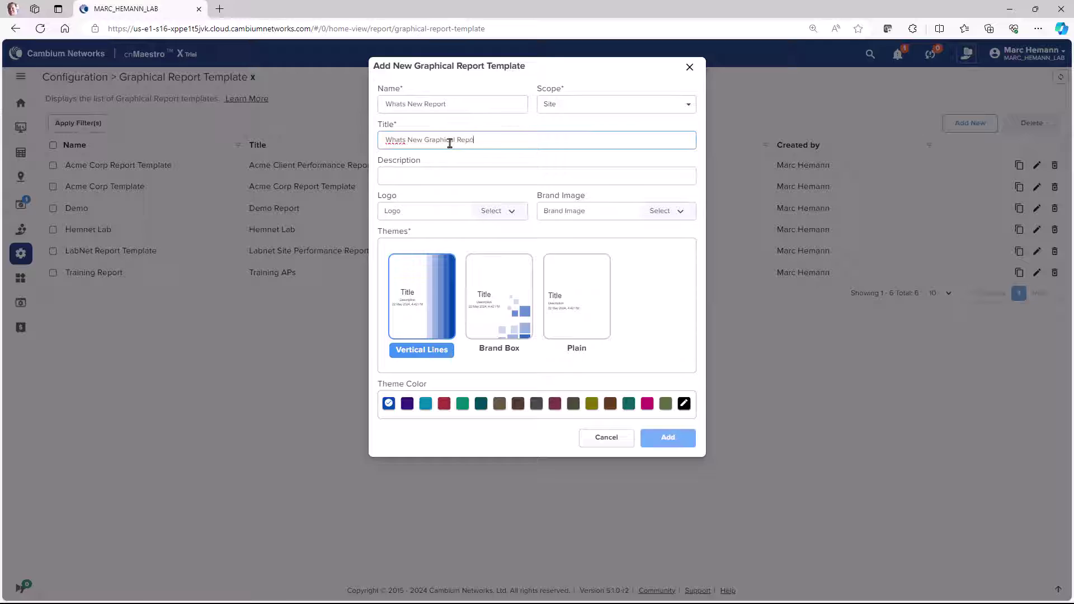
{"action": "type", "text": "rt"}
{"action": "left_click", "coordinate": [661, 440]}
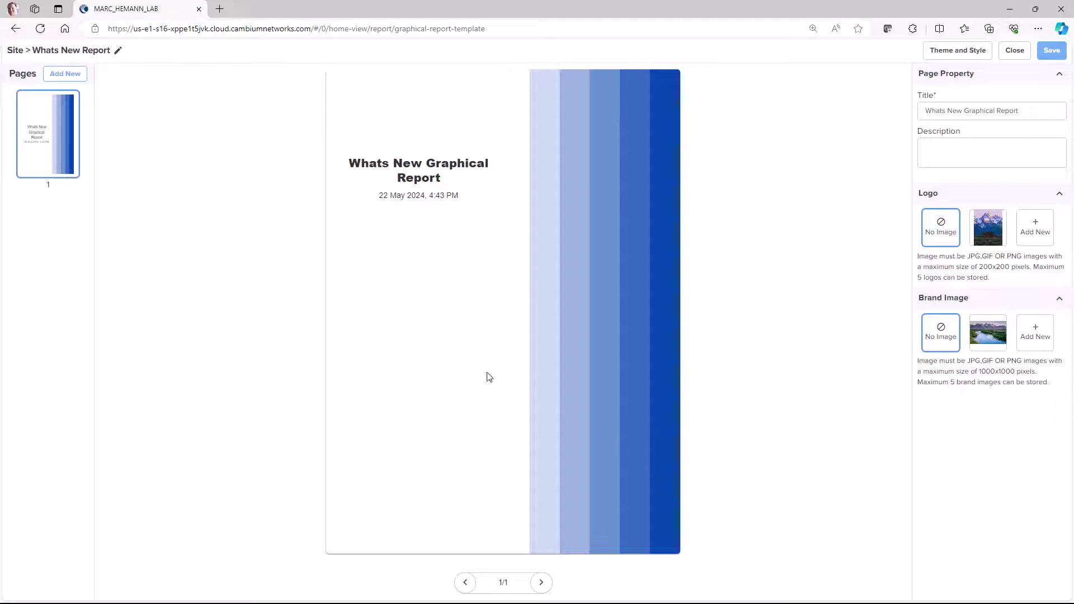
Step: Add pages for all Analytics, Access Points and Clients widgets, then save the template
{"action": "left_click", "coordinate": [63, 75]}
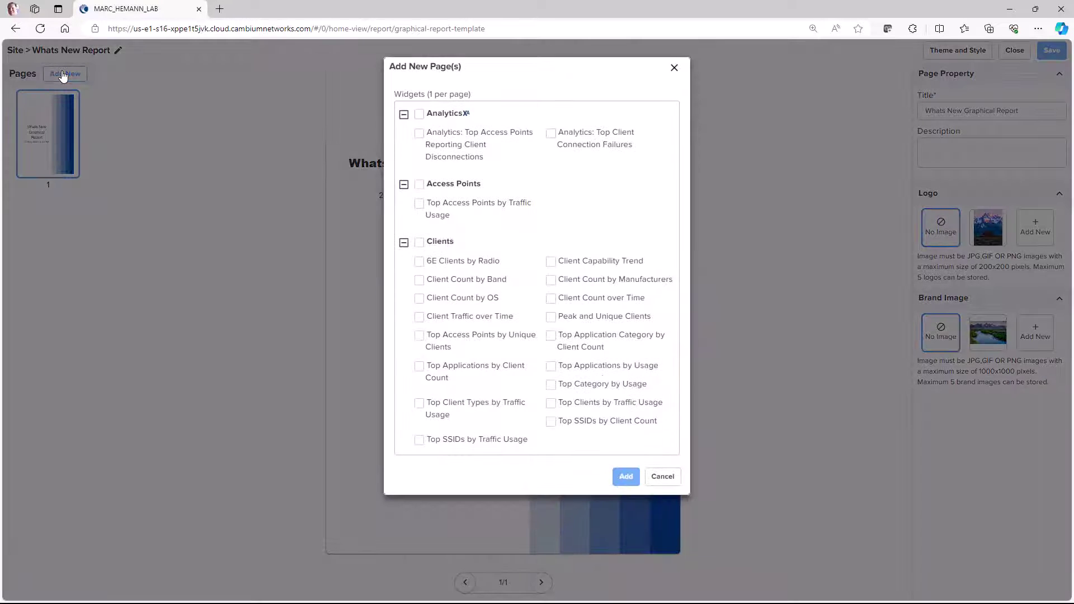
{"action": "left_click", "coordinate": [418, 114]}
{"action": "left_click", "coordinate": [419, 186]}
{"action": "left_click", "coordinate": [419, 243]}
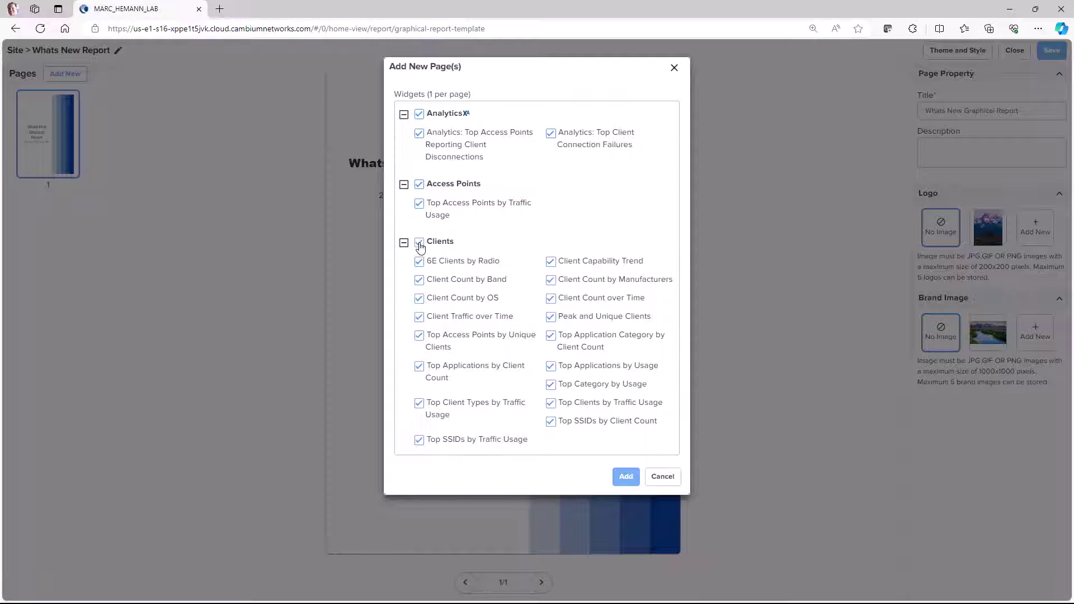
{"action": "left_click", "coordinate": [626, 478]}
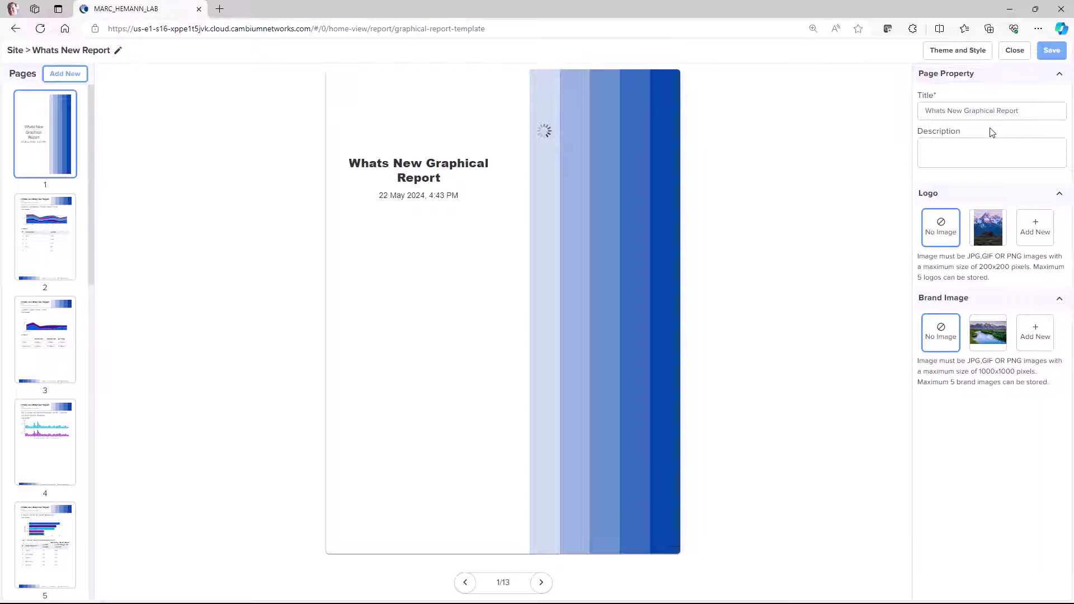
{"action": "left_click", "coordinate": [1051, 52]}
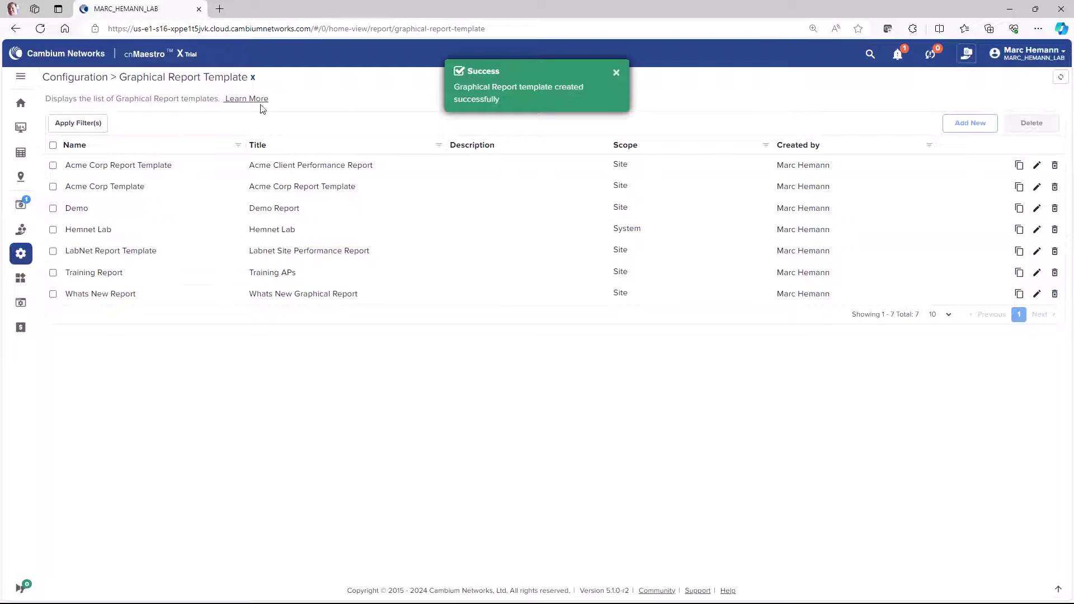
Step: In Monitor, open the Reports page of LabNet Site under Lab Network
{"action": "left_click", "coordinate": [21, 128]}
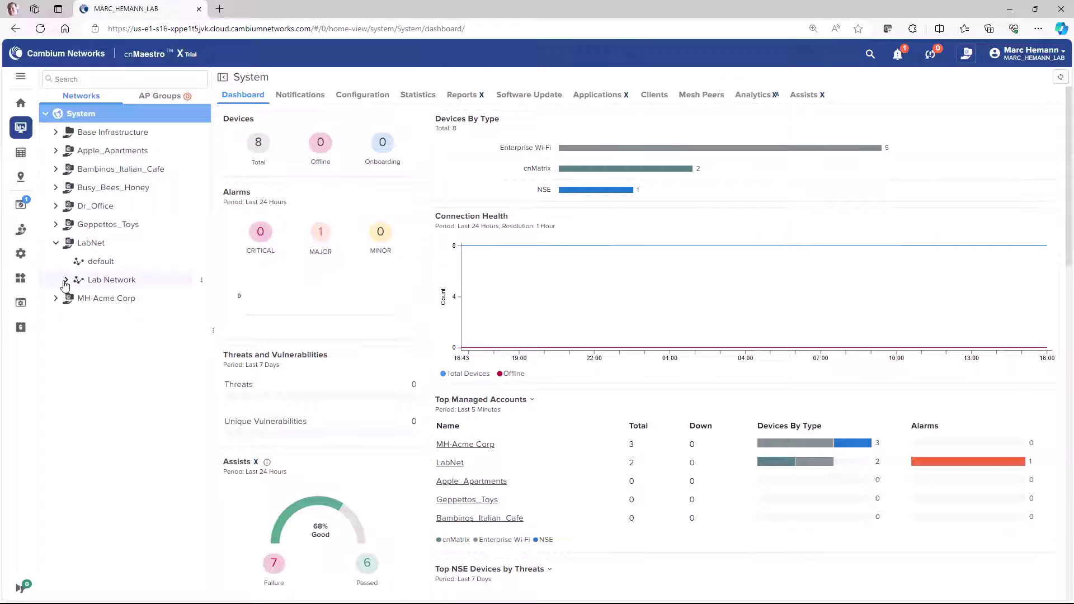
{"action": "left_click", "coordinate": [66, 280]}
{"action": "left_click", "coordinate": [90, 299]}
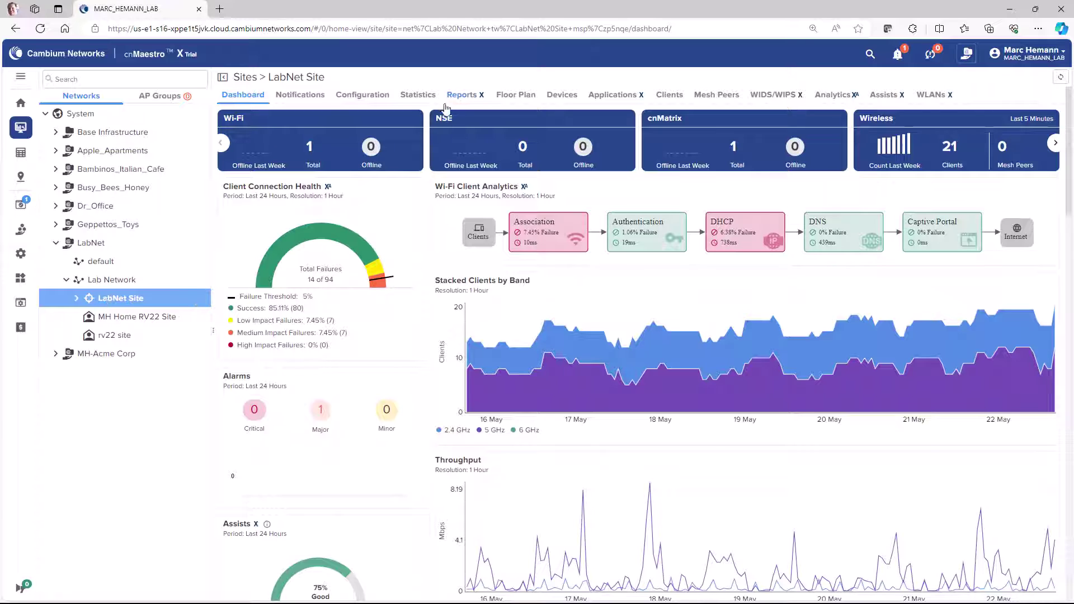
{"action": "left_click", "coordinate": [466, 97]}
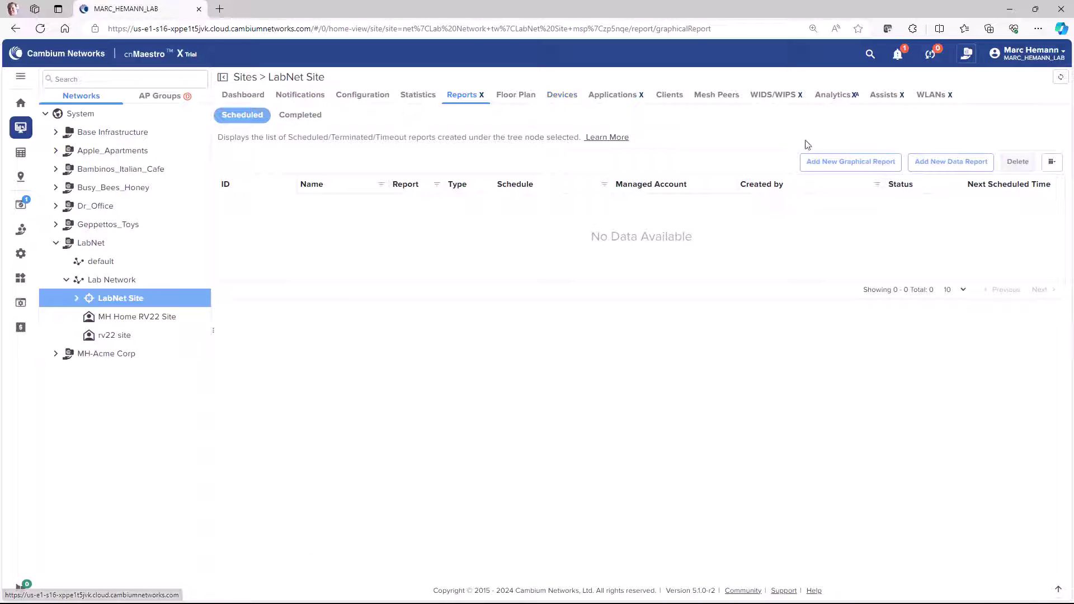
Step: Add graphical report 'Whats New' using template Whats New Report, scheduled to run Now
{"action": "left_click", "coordinate": [833, 167]}
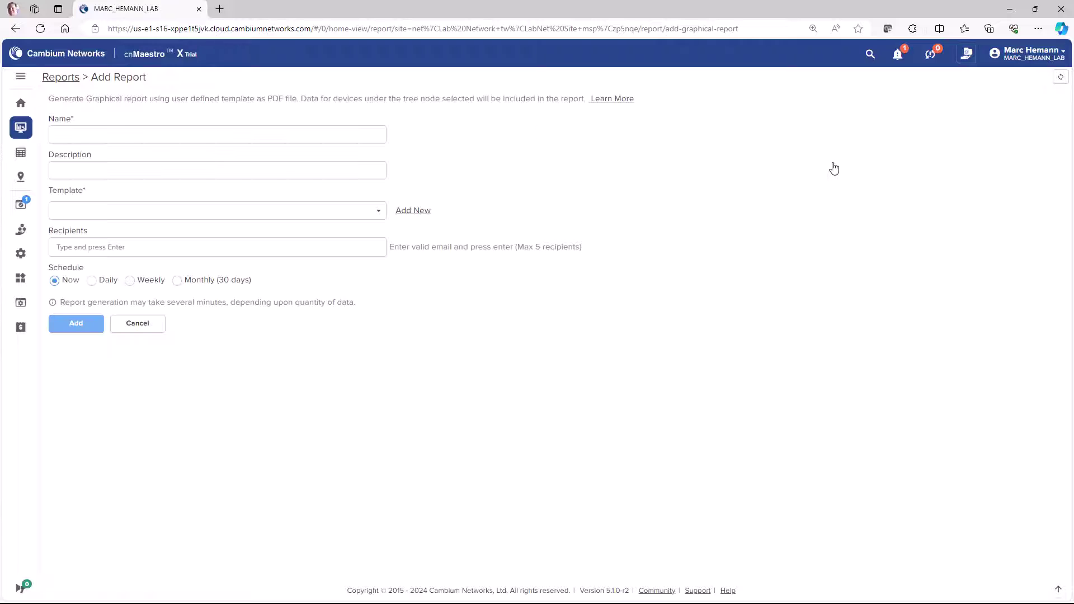
{"action": "left_click", "coordinate": [133, 137]}
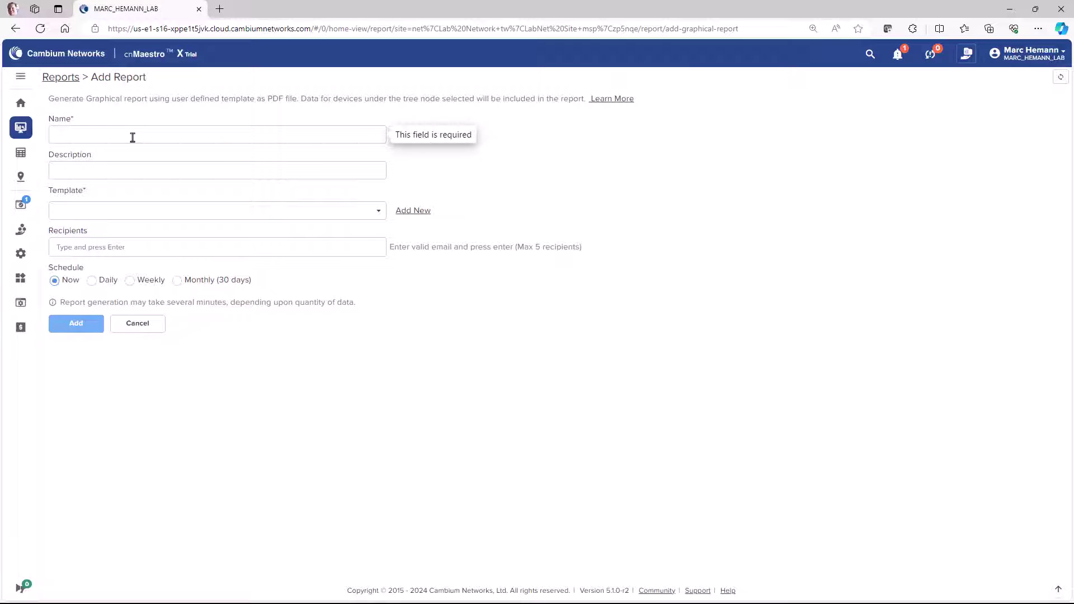
{"action": "type", "text": "Whats New"}
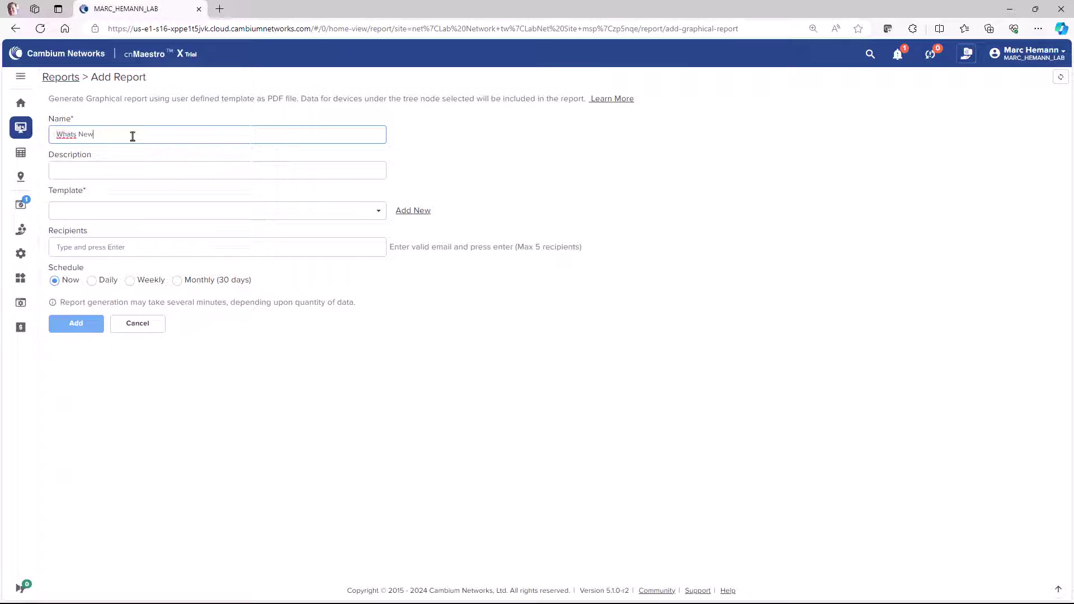
{"action": "left_click", "coordinate": [239, 210]}
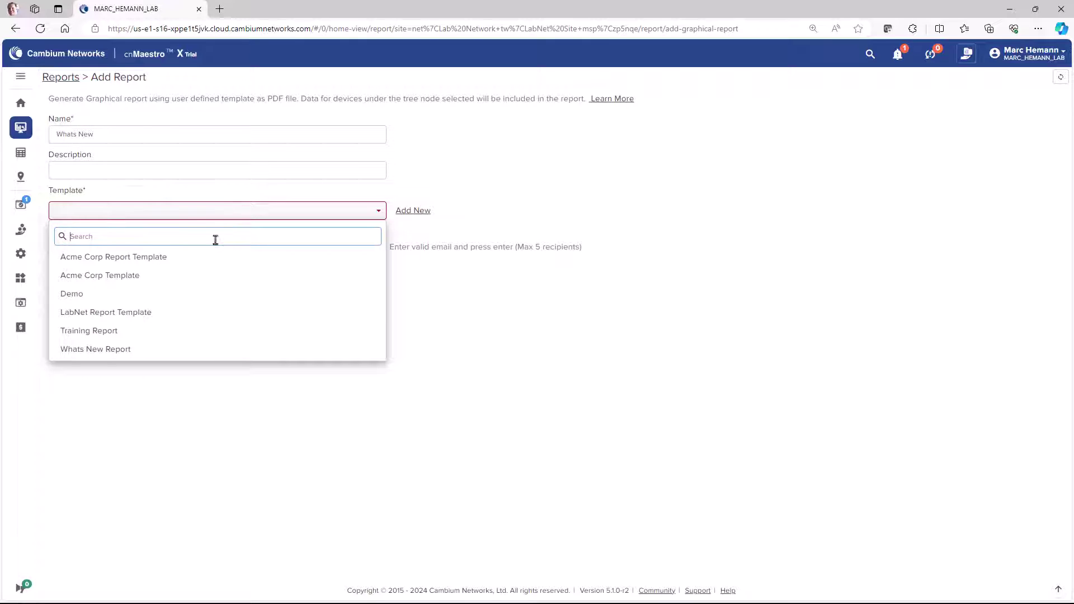
{"action": "left_click", "coordinate": [160, 351]}
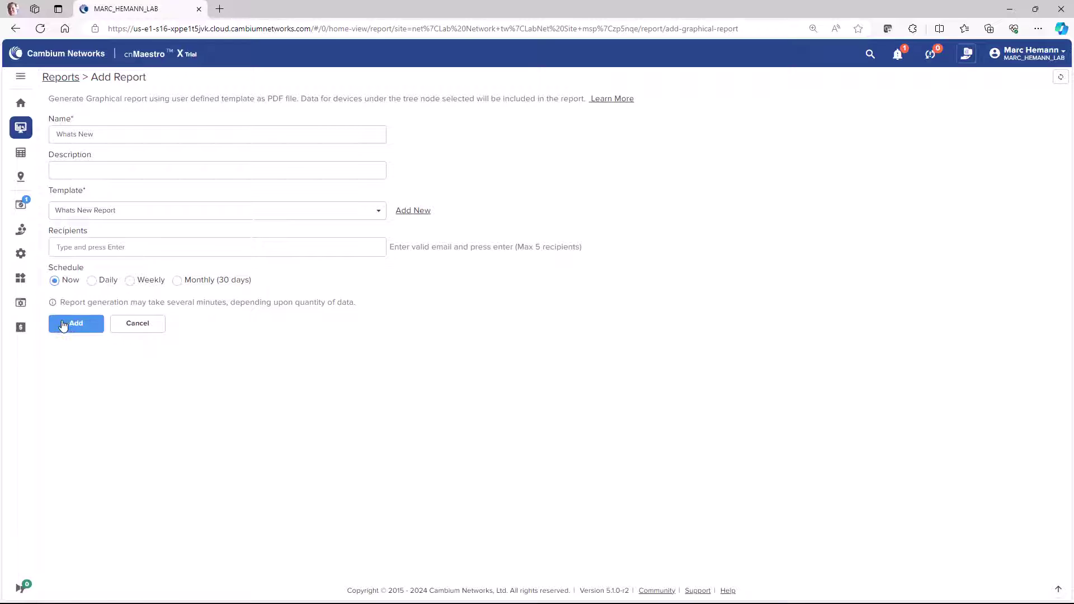
{"action": "left_click", "coordinate": [63, 325]}
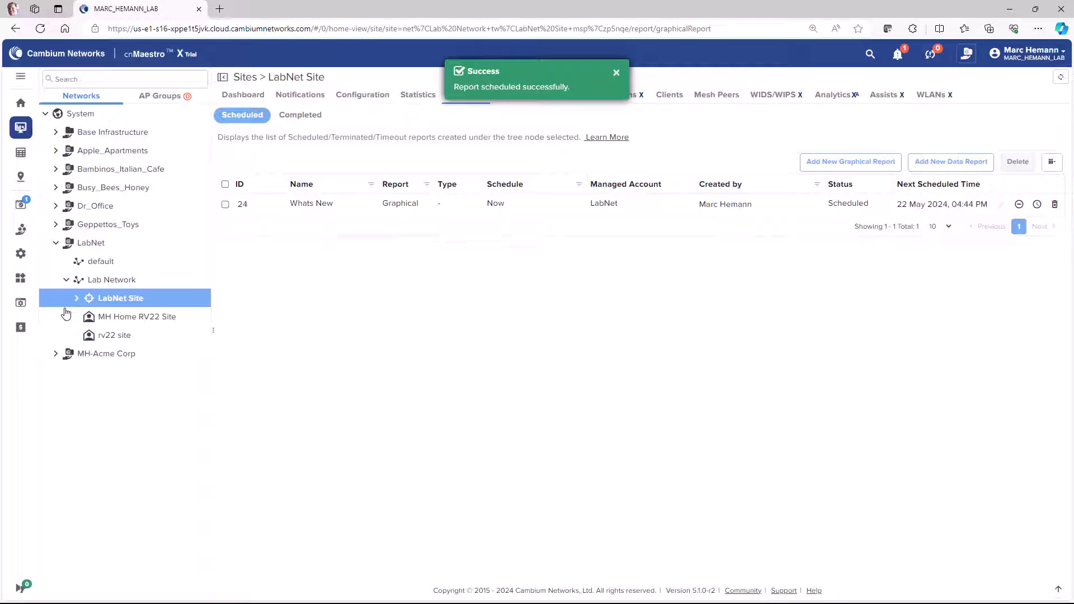
Step: Download the PDF of report job 24 from Jobs > Reports and open it
{"action": "mouse_move", "coordinate": [20, 307]}
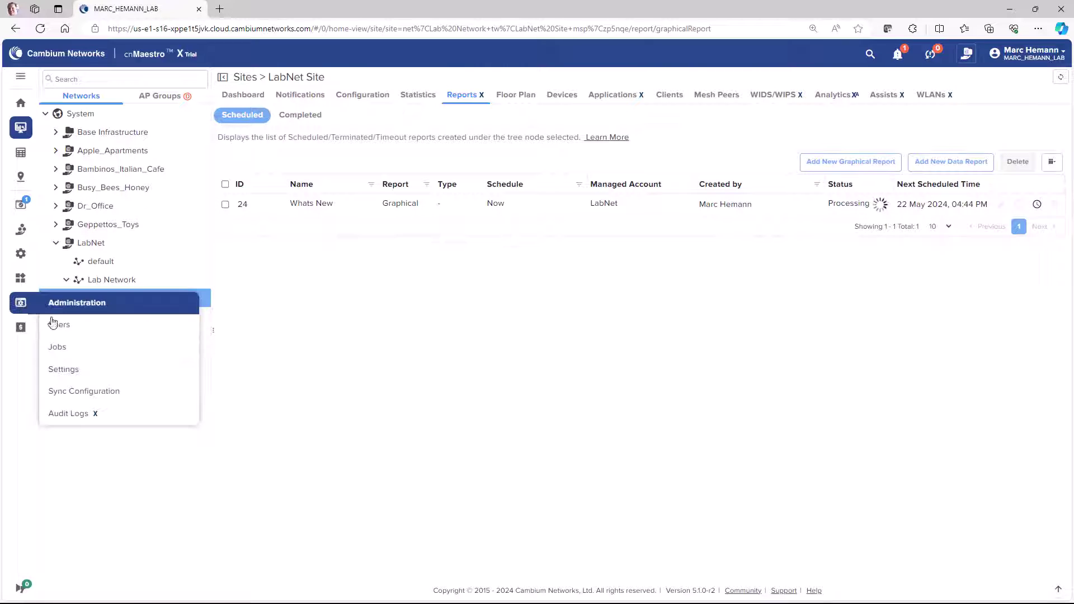
{"action": "left_click", "coordinate": [71, 350]}
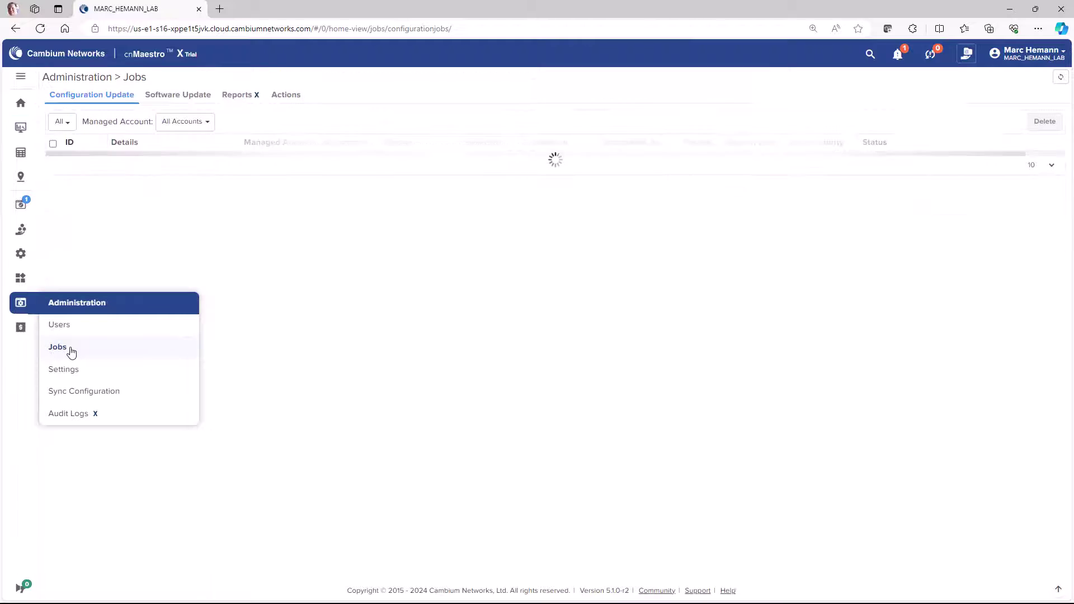
{"action": "left_click", "coordinate": [241, 98]}
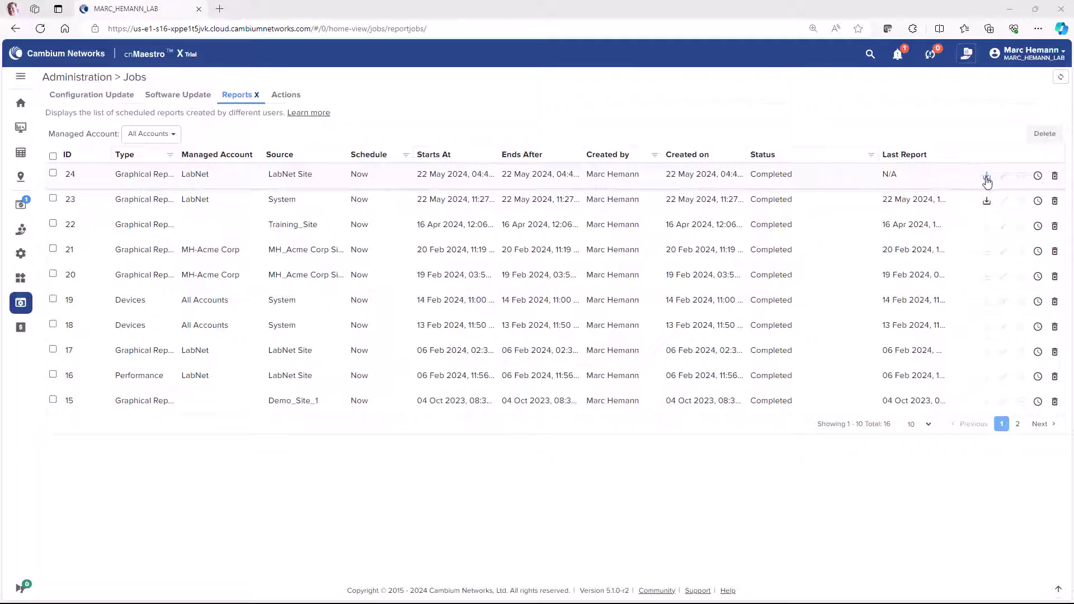
{"action": "left_click", "coordinate": [987, 180]}
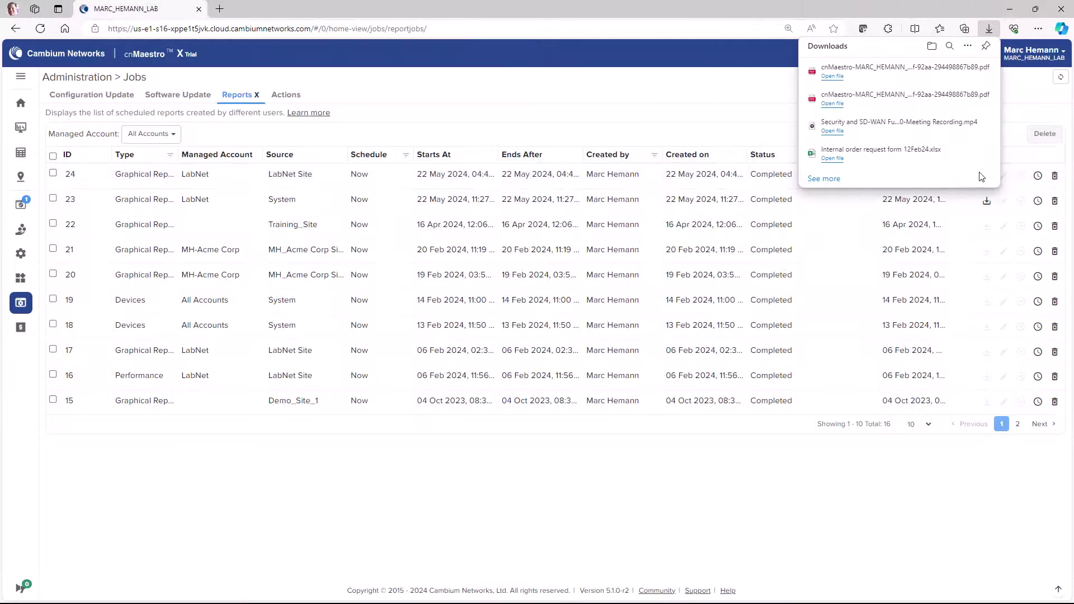
{"action": "left_click", "coordinate": [831, 77]}
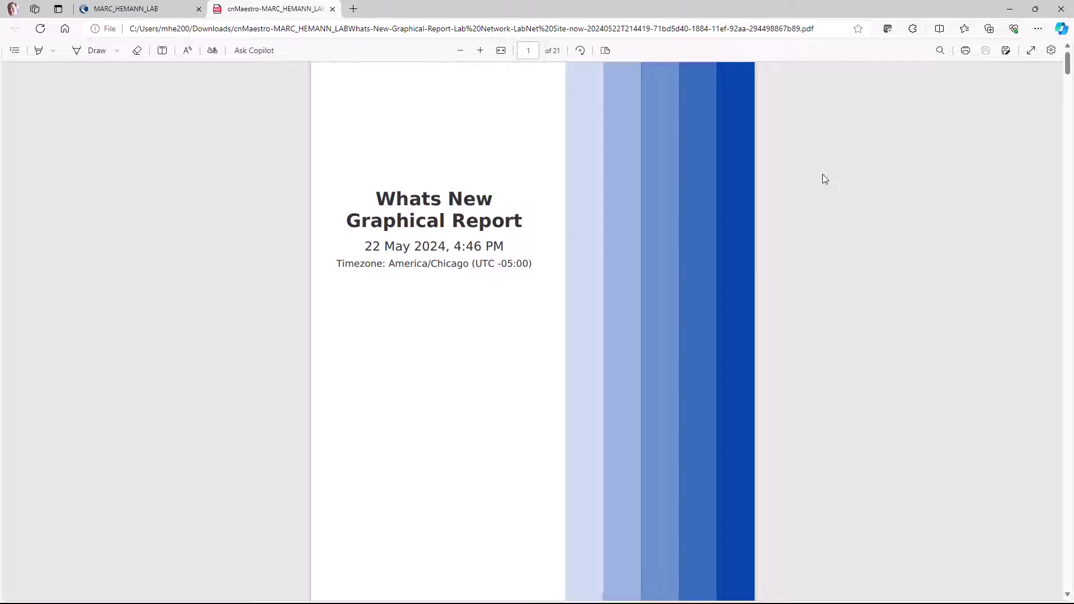
Step: Scroll the report PDF down to the Client Traffic over Time and 6E Clients charts
{"action": "scroll", "coordinate": [822, 178], "scroll_direction": "down", "scroll_amount": 20}
{"action": "scroll", "coordinate": [822, 174], "scroll_direction": "down", "scroll_amount": 1}
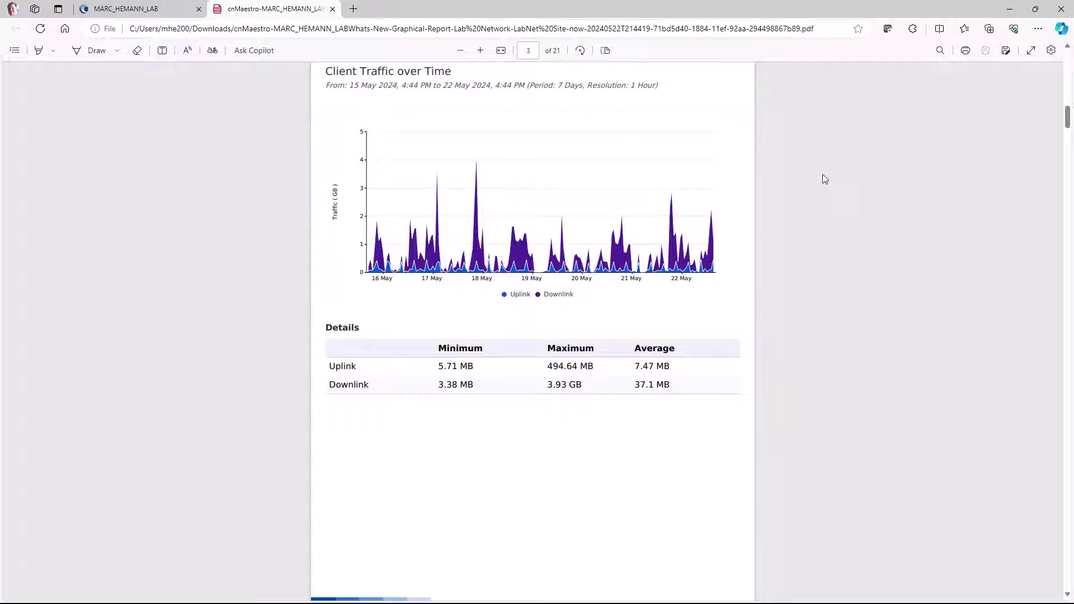
{"action": "scroll", "coordinate": [822, 177], "scroll_direction": "down", "scroll_amount": 6}
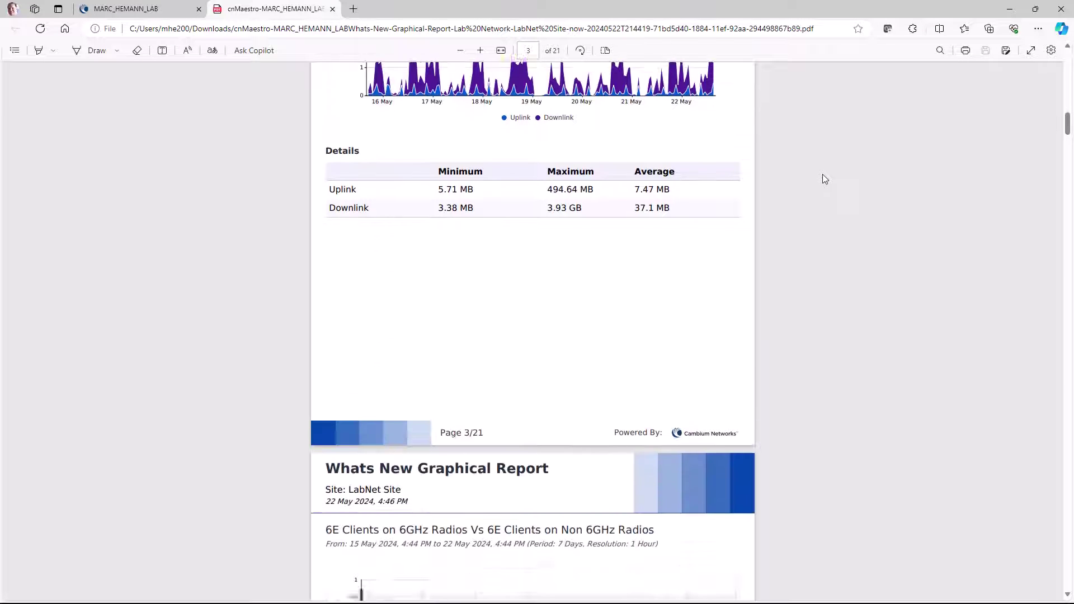
{"action": "scroll", "coordinate": [822, 178], "scroll_direction": "down", "scroll_amount": 4}
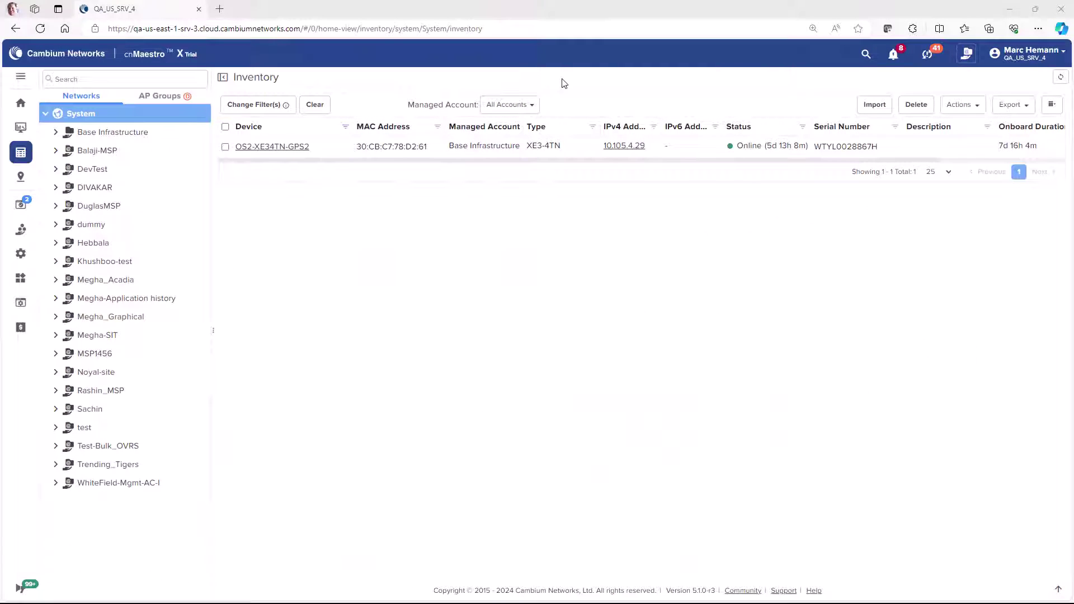
Step: Open OS2-XE34TN-GPS2's Details and scroll to AFC Information showing status Success, token Obtained
{"action": "left_click", "coordinate": [296, 148]}
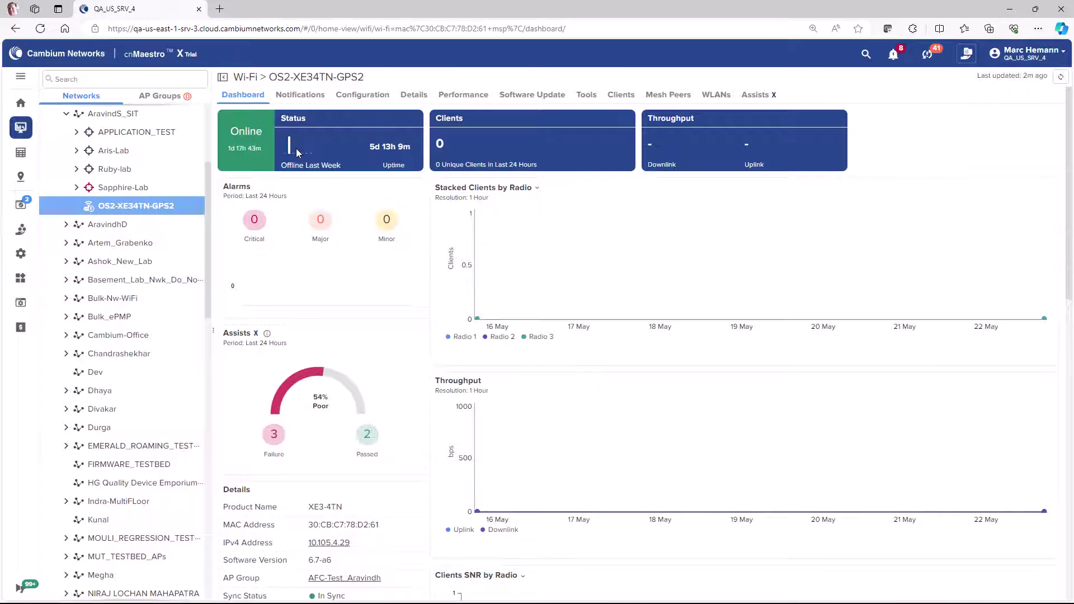
{"action": "left_click", "coordinate": [415, 95]}
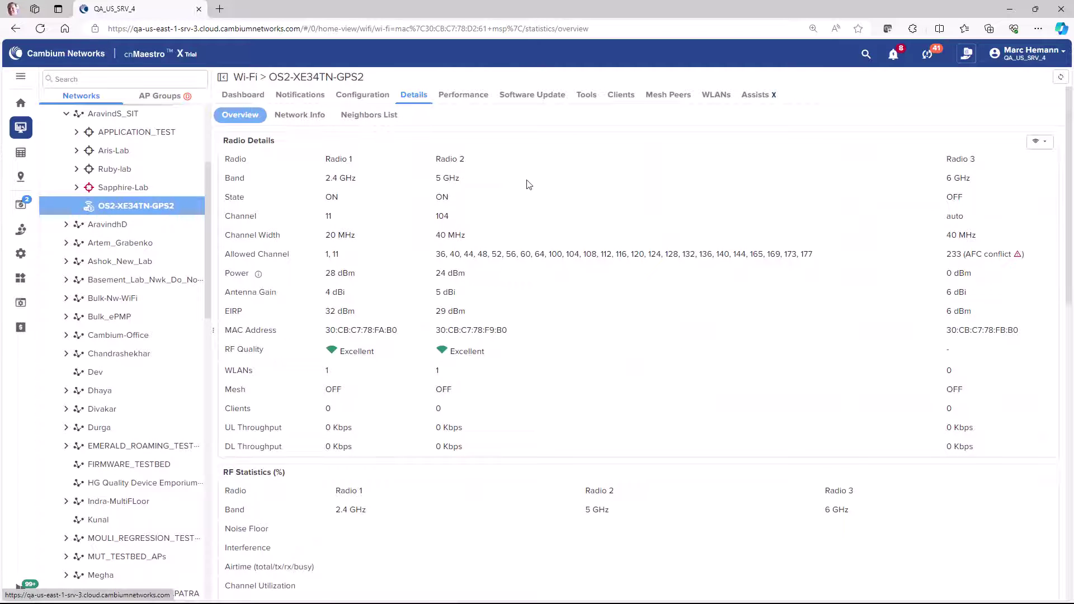
{"action": "scroll", "coordinate": [680, 343], "scroll_direction": "down", "scroll_amount": 10}
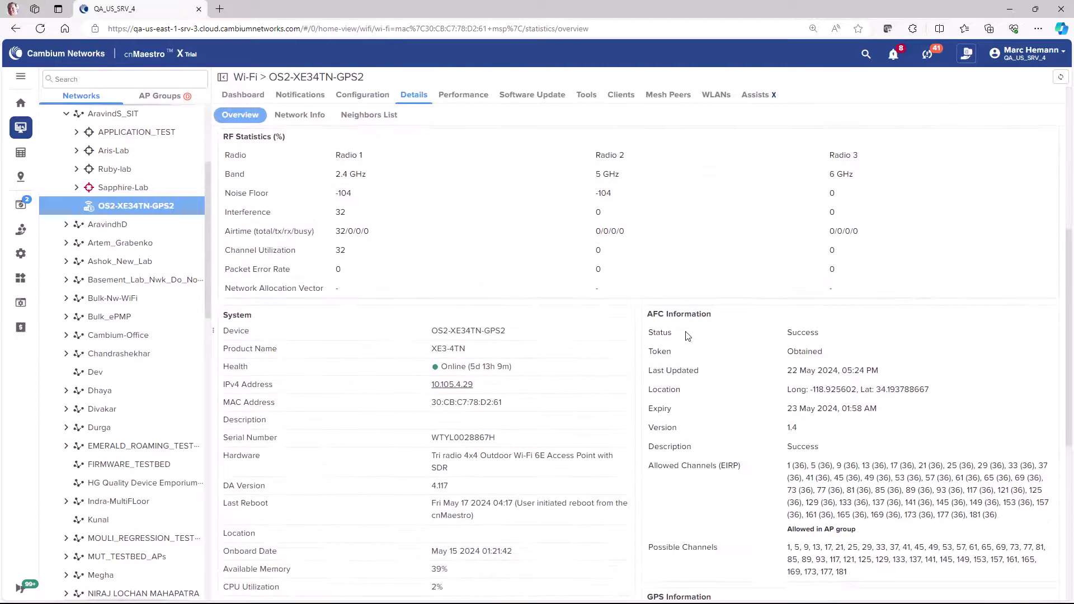